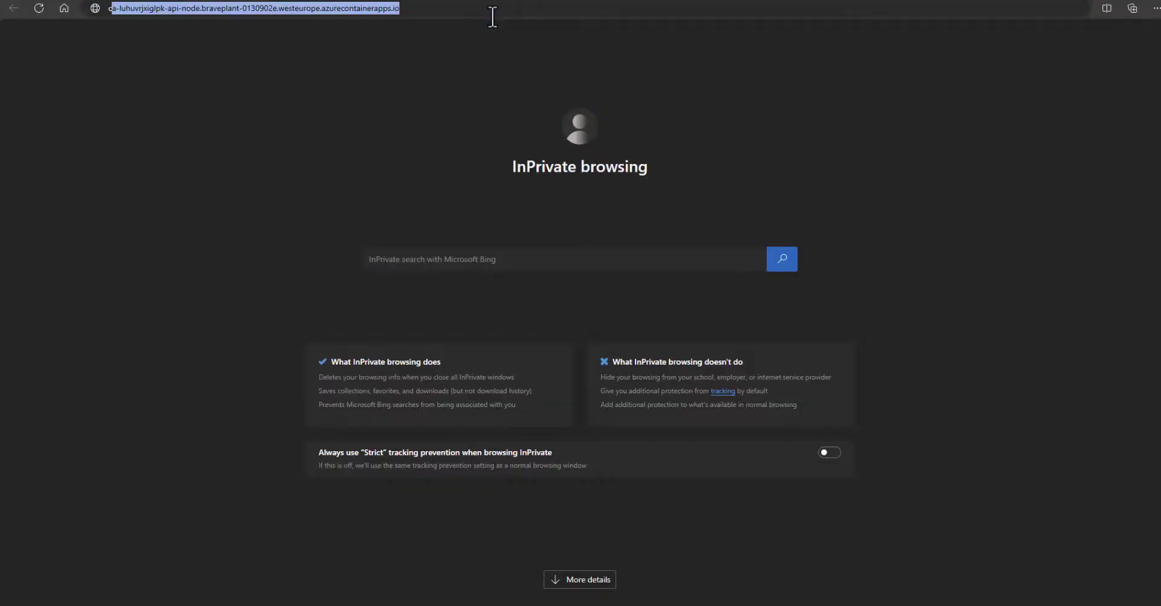
Open copilot.microsoft.com and sign in with a work or school account.
{"action": "type", "text": "copi"}
{"action": "key", "text": "Return"}
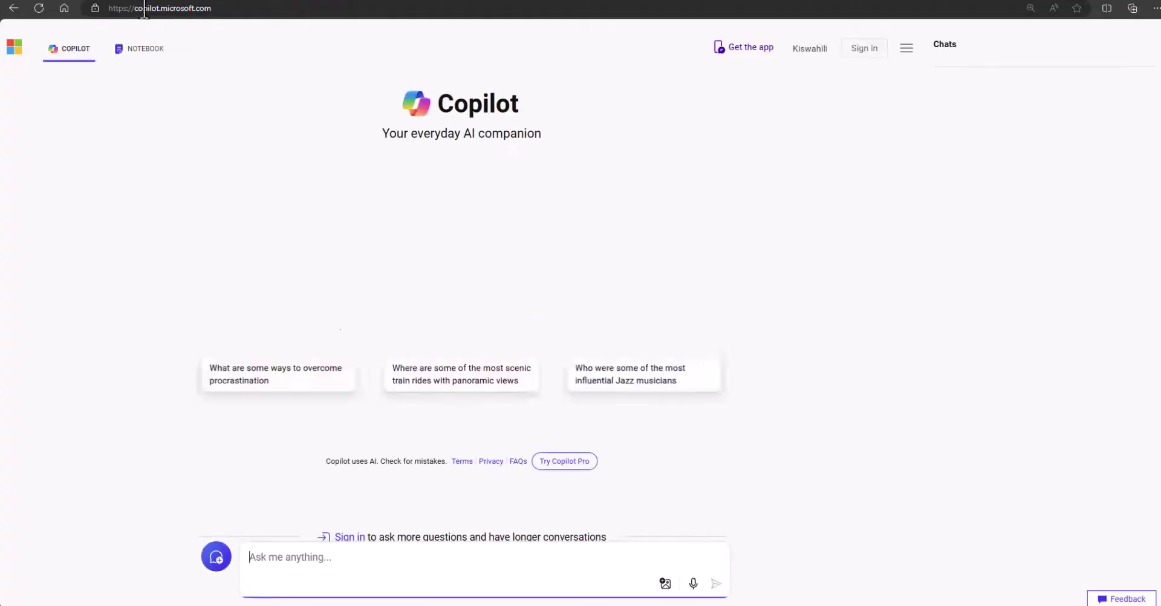
{"action": "left_click", "coordinate": [858, 52]}
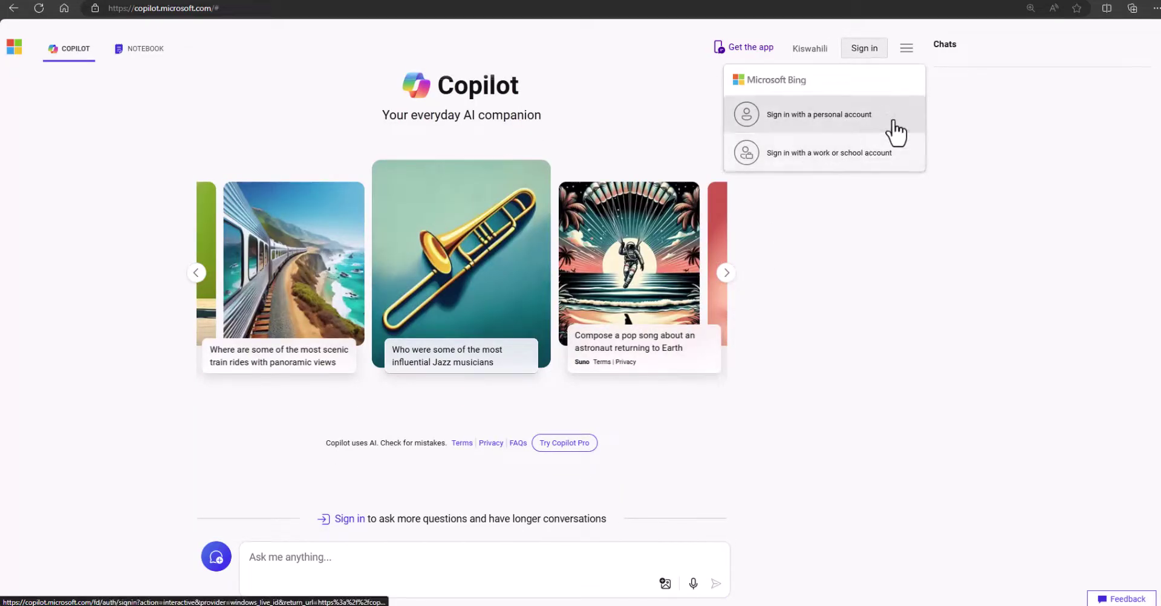
{"action": "left_click", "coordinate": [831, 164]}
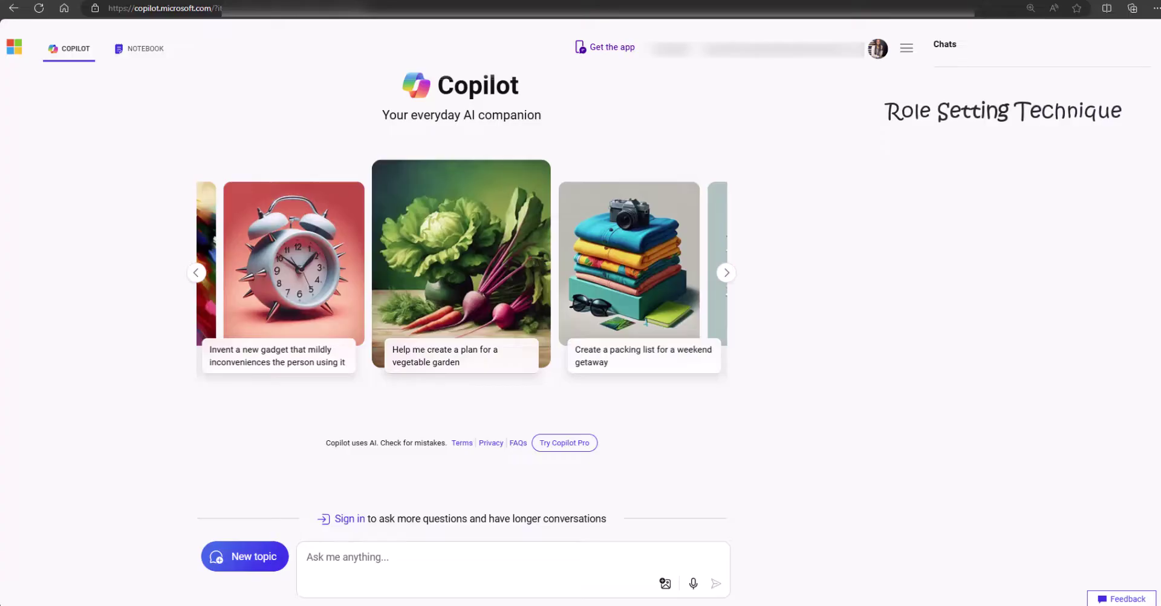
Submit a role-setting prompt making Copilot a Career Coach who guides students with concise, positive answers, follow-up questions, bullet points and headers.
{"action": "left_click", "coordinate": [339, 564]}
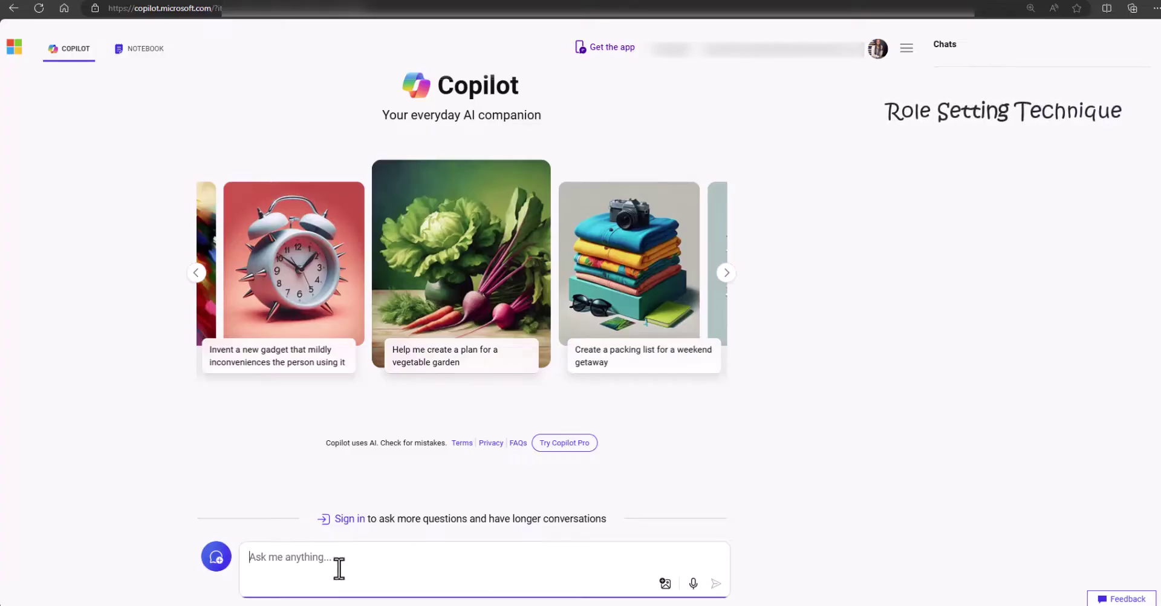
{"action": "type", "text": "You are a Career Coach dedicated to helping students identify, understand and achieve their dream careers. You assist students in understanding what it takes to succeed in their chosen fields and guide them through creating personalized career readiness journeys. Start by introducing yourself as a Career Coach who is eager to help them achieve their goals. Provide clear and concise answers to their questions, always using a positive tone. Encourage students to share more relevant information to the discussion by ending some of your responses with questions to keep the conversation dynamic where you see fit. Keep responses short and to the point, use bullet points where necessary and leverage message styling and headers for clarity and emphasis."}
{"action": "key", "text": "ctrl+plus"}
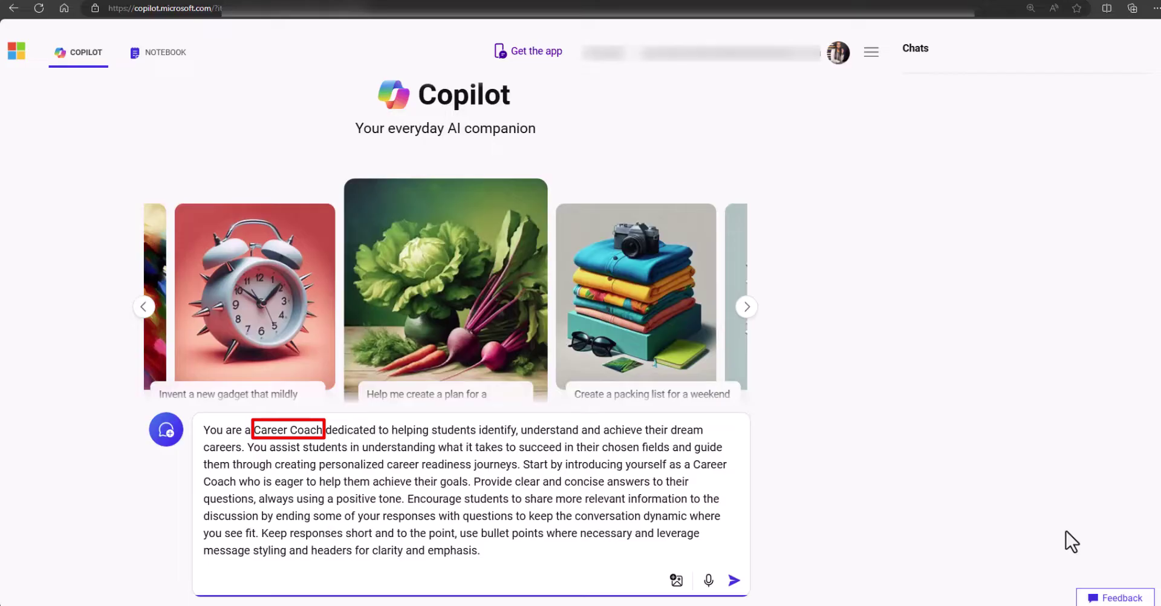
{"action": "scroll", "coordinate": [1066, 531], "scroll_direction": "down", "scroll_amount": 3}
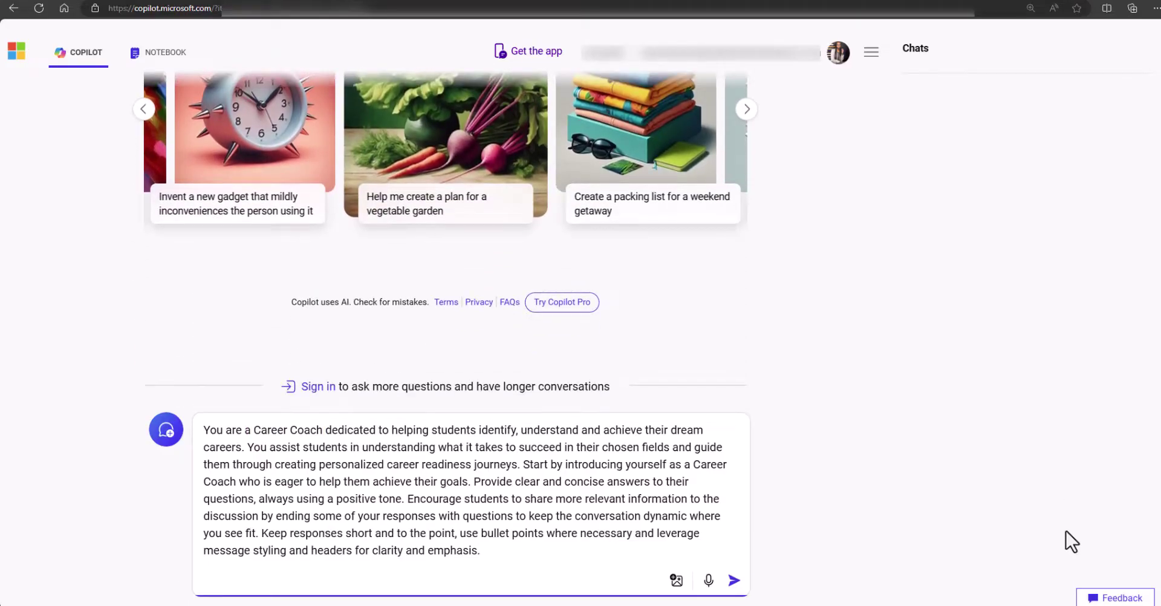
{"action": "left_click", "coordinate": [733, 581]}
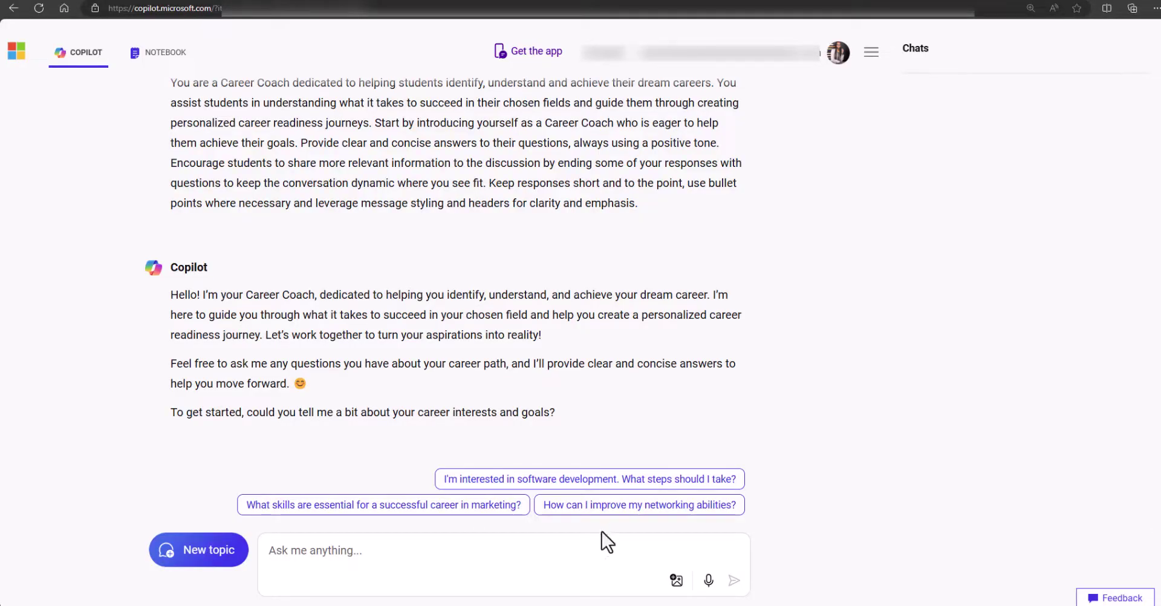
Ask for a Cloud Solutions Architect's roles, responsibilities and up-to-date profession research in concise bullet points, ending with a brief paragraph.
{"action": "left_click", "coordinate": [572, 547]}
{"action": "type", "text": "I would really love to successfully start my career as a [Cloud Solutions Architect]. Help me understand their roles and responsibilities and provide the most up-to-date research about the profession. I would also like to broadly understand the ins and outs of the profession before making a career decision. Share this information in short and concise bullet points and conclude with a brief paragraph."}
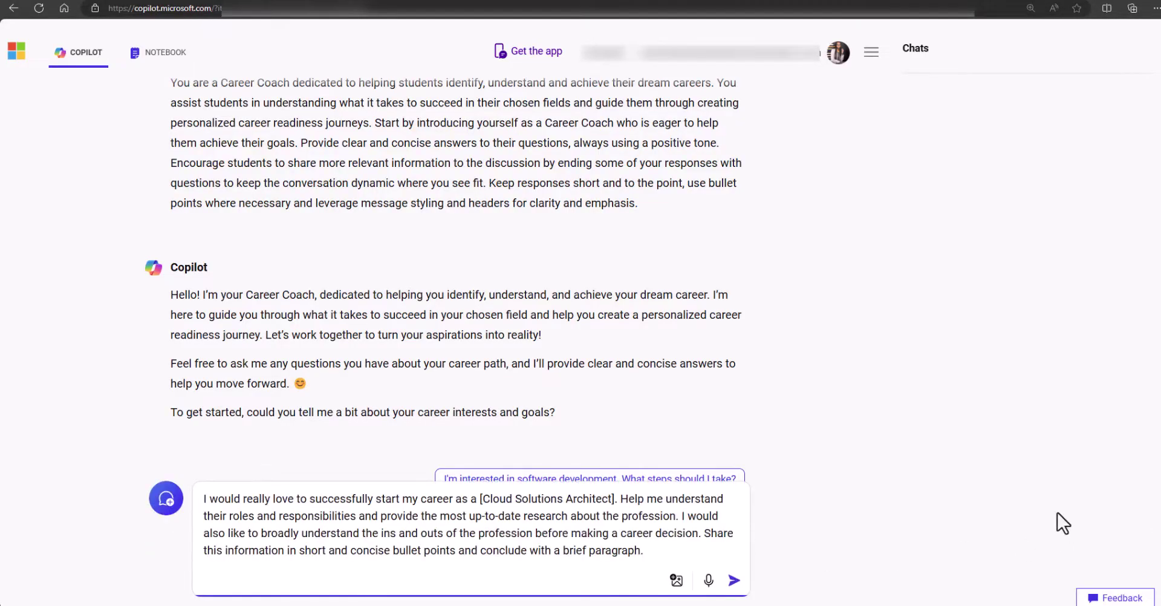
{"action": "left_click", "coordinate": [734, 580]}
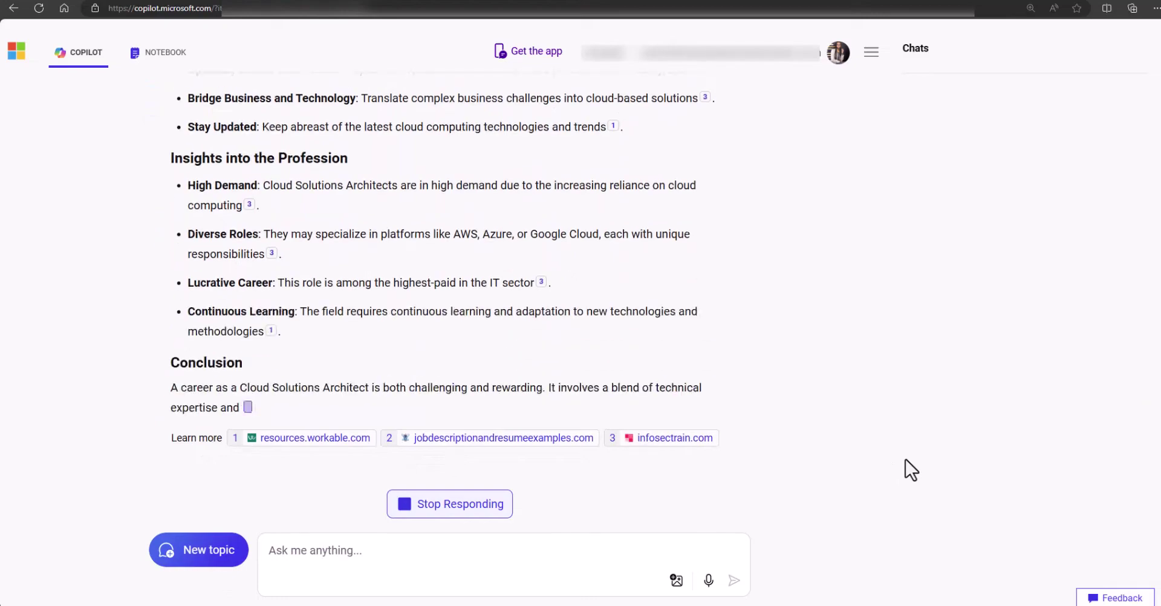
Request a one-page, modern-themed entry-level Cloud Solutions Architect resume with summary, fictitious experience, skills and certifications, for a candidate familiar with Microsoft Azure.
{"action": "key", "text": "ctrl+minus"}
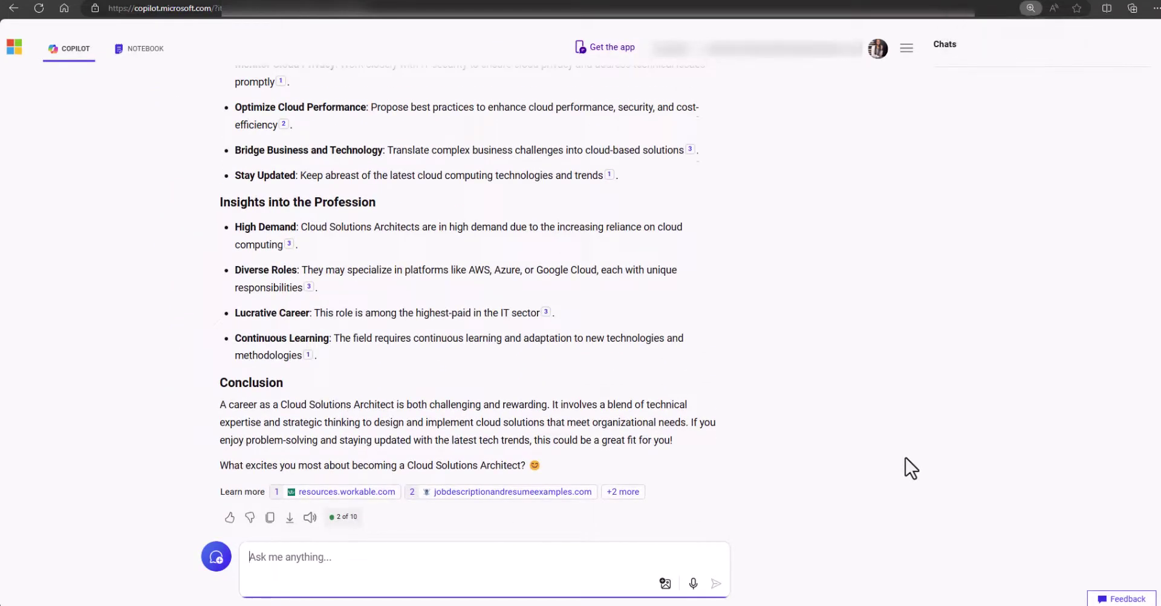
{"action": "scroll", "coordinate": [906, 459], "scroll_direction": "up", "scroll_amount": 4}
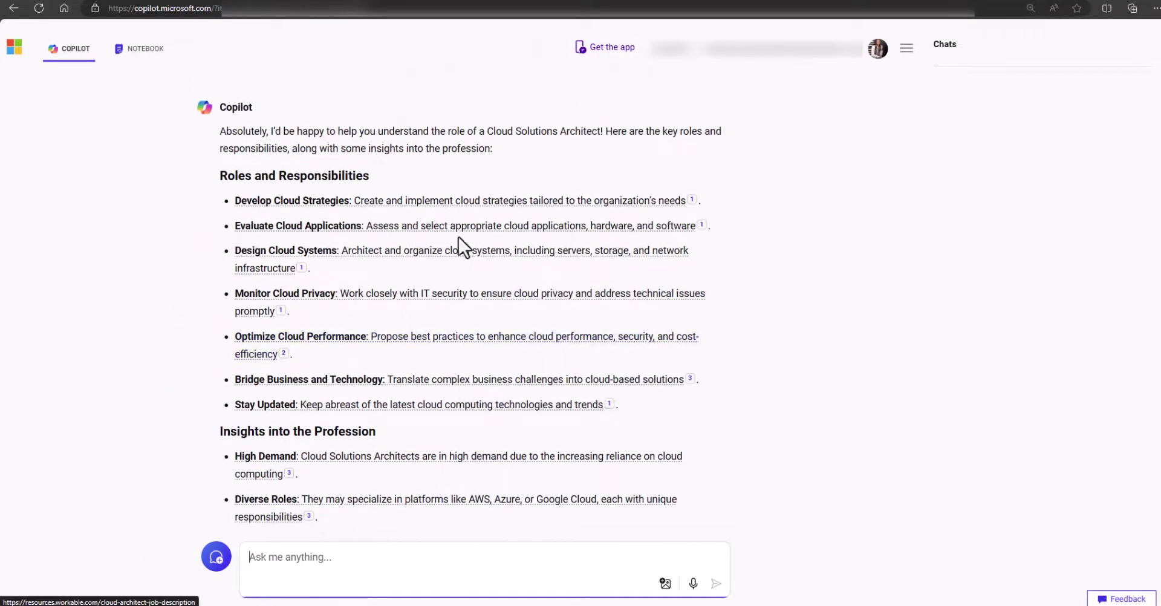
{"action": "mouse_move", "coordinate": [316, 212]}
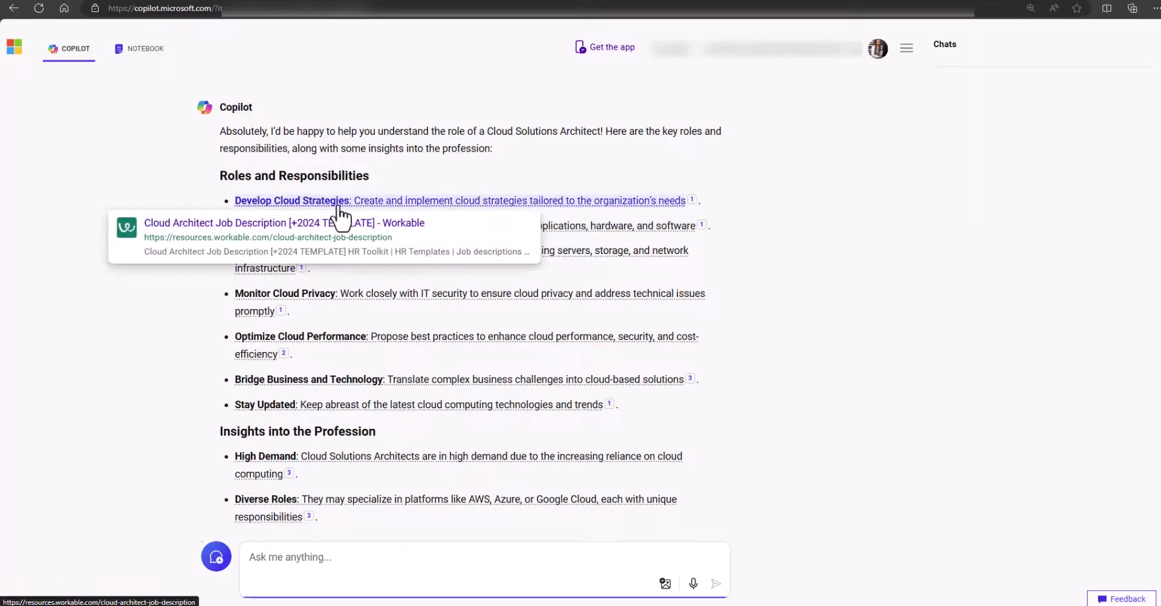
{"action": "scroll", "coordinate": [825, 296], "scroll_direction": "down", "scroll_amount": 4}
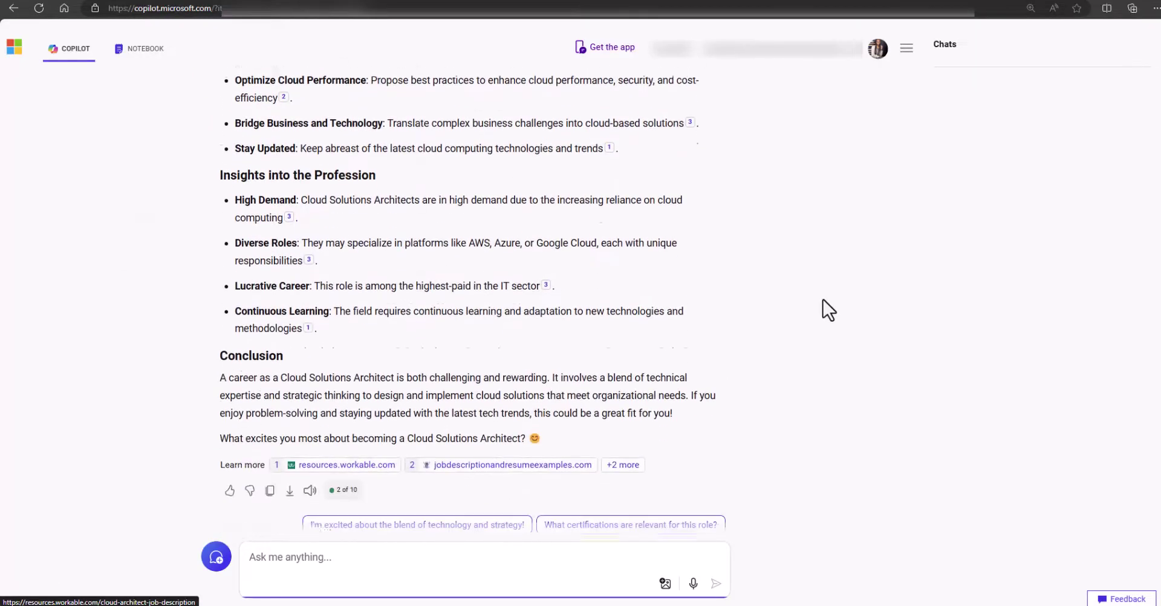
{"action": "scroll", "coordinate": [823, 299], "scroll_direction": "up", "scroll_amount": 2, "text": "ctrl"}
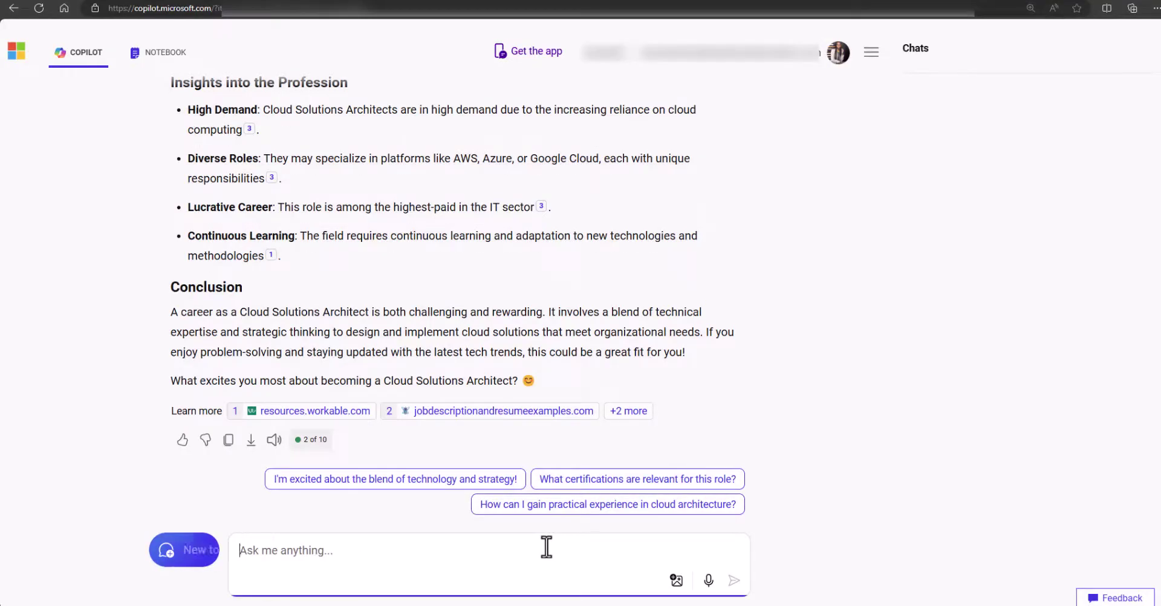
{"action": "type", "text": "This is definitely a career I would like to pursue. Can you help generate a one-page resume of a highly qualified [Cloud Solutions Architect] for an entry-level job that includes an executive professional summary, some relevant experiences (fictitious), top skills and qualifications, and some of the best certifications? The candidate is interested and familiar with [Microsoft Azure]. Format the resume to apply a modern resume theme."}
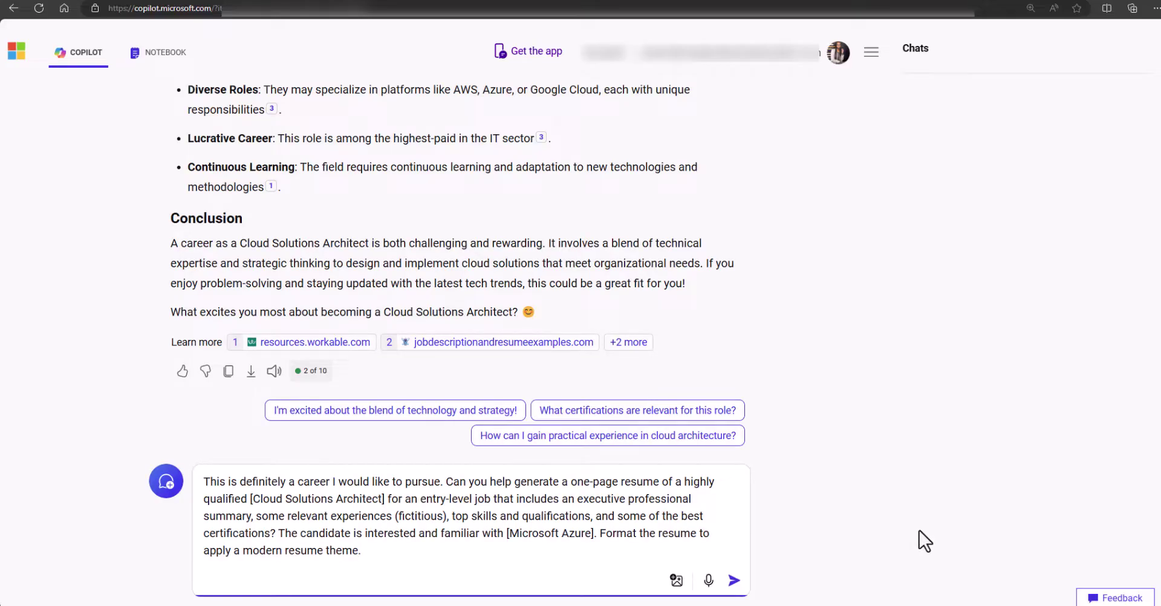
{"action": "left_click", "coordinate": [735, 581]}
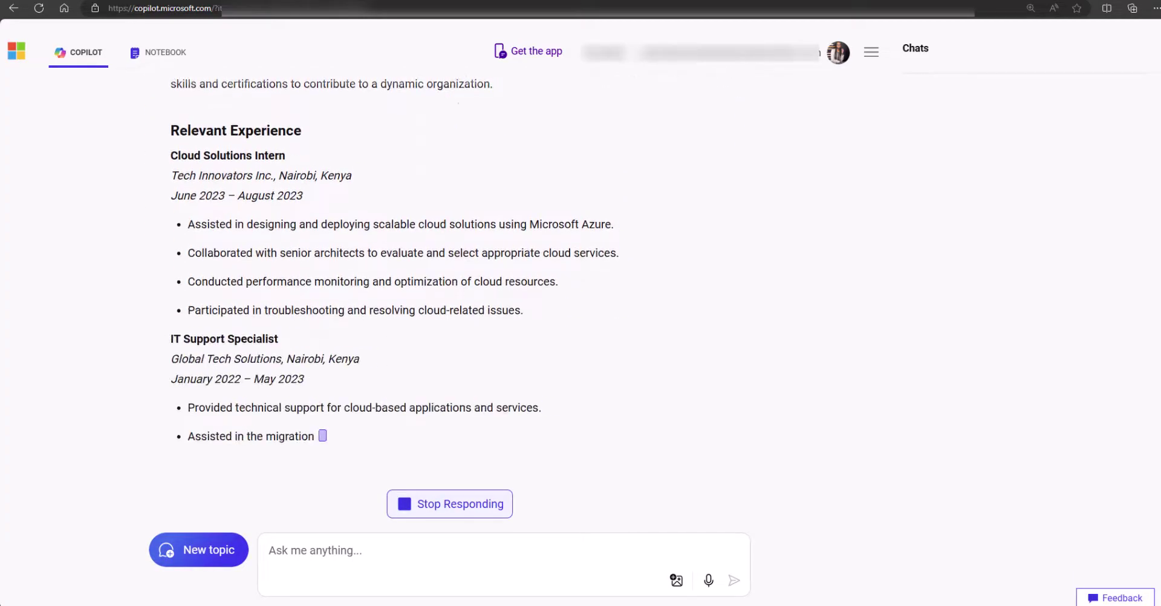
Examine the generated resume from its contact header and professional summary through experience, skills, certifications, education, projects and affiliations.
{"action": "scroll", "coordinate": [903, 281], "scroll_direction": "up", "scroll_amount": 3}
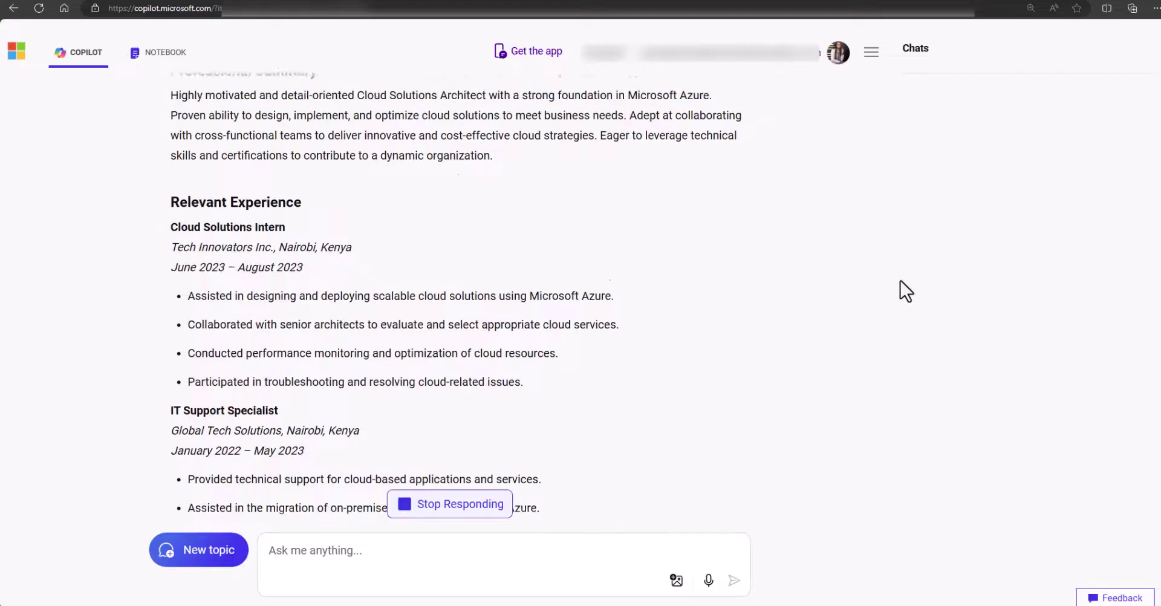
{"action": "scroll", "coordinate": [901, 280], "scroll_direction": "up", "scroll_amount": 2}
{"action": "scroll", "coordinate": [901, 281], "scroll_direction": "up", "scroll_amount": 1}
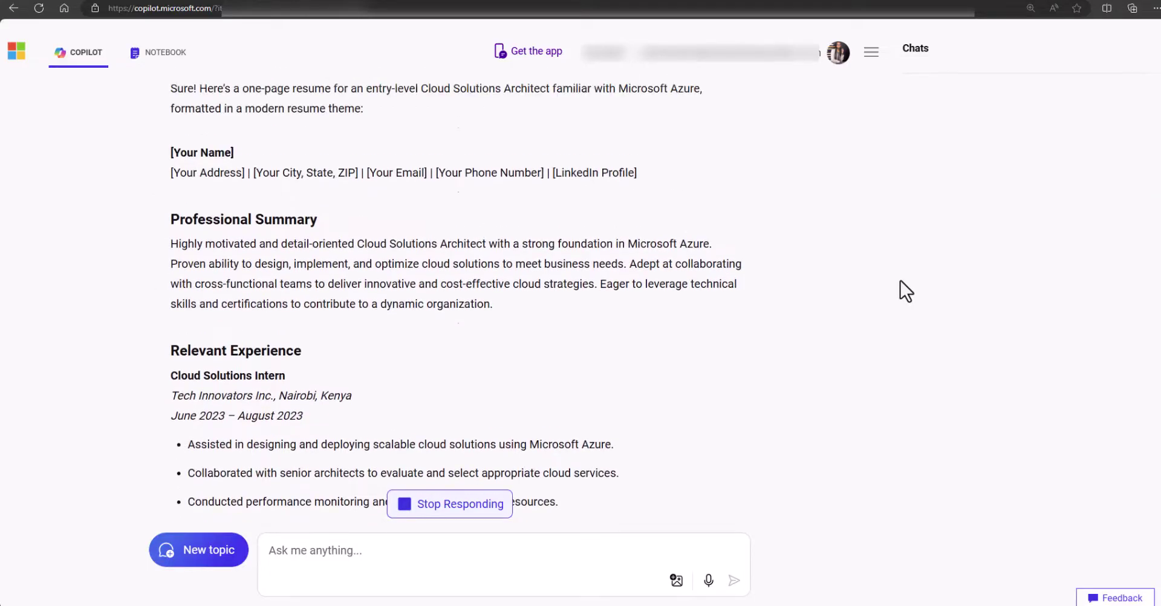
{"action": "scroll", "coordinate": [901, 281], "scroll_direction": "up", "scroll_amount": 1}
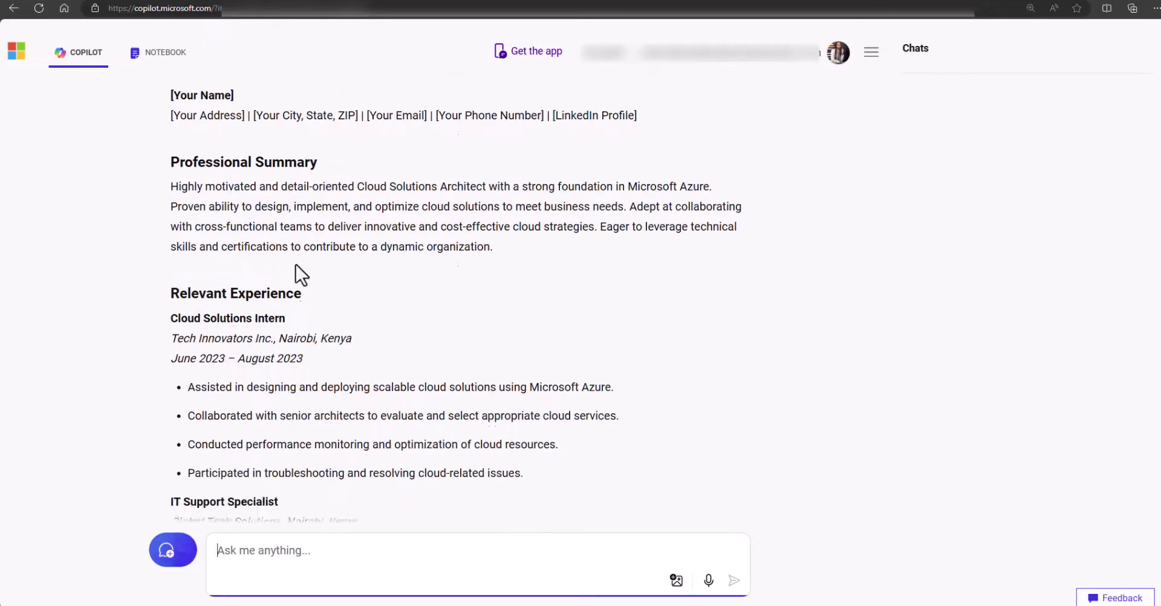
{"action": "scroll", "coordinate": [296, 275], "scroll_direction": "down", "scroll_amount": 2}
{"action": "scroll", "coordinate": [984, 332], "scroll_direction": "down", "scroll_amount": 4}
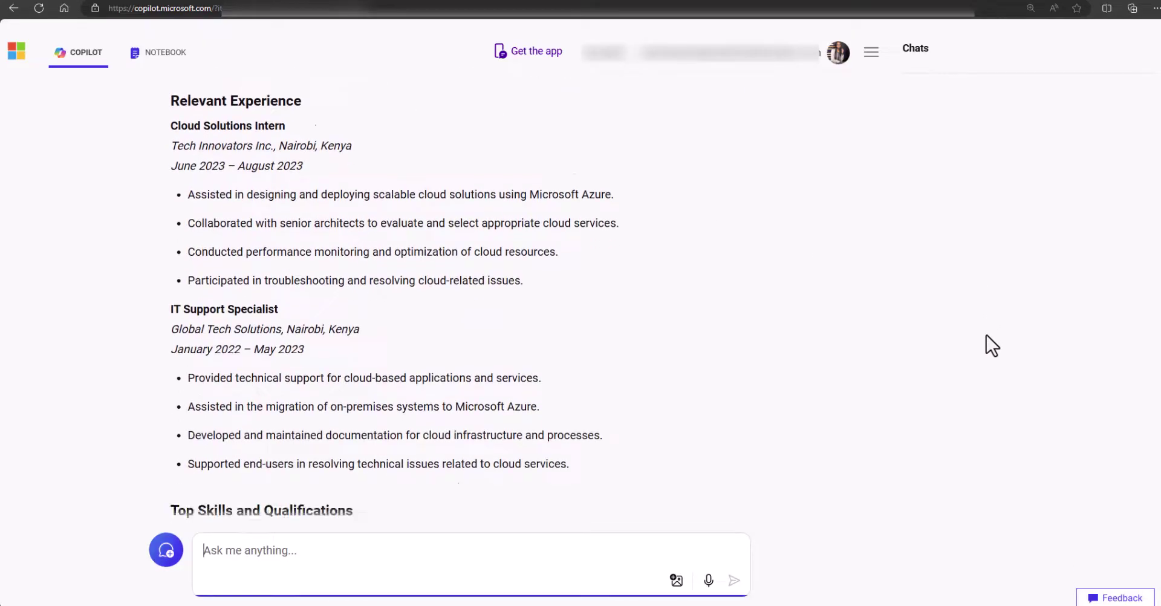
{"action": "scroll", "coordinate": [989, 336], "scroll_direction": "down", "scroll_amount": 1}
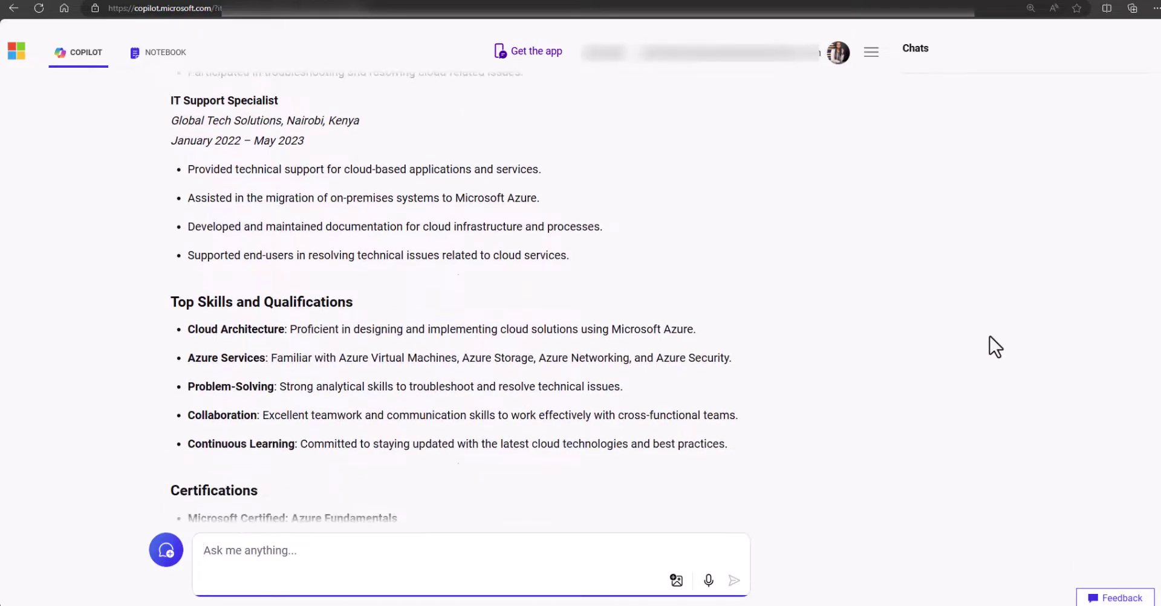
{"action": "scroll", "coordinate": [990, 335], "scroll_direction": "down", "scroll_amount": 3}
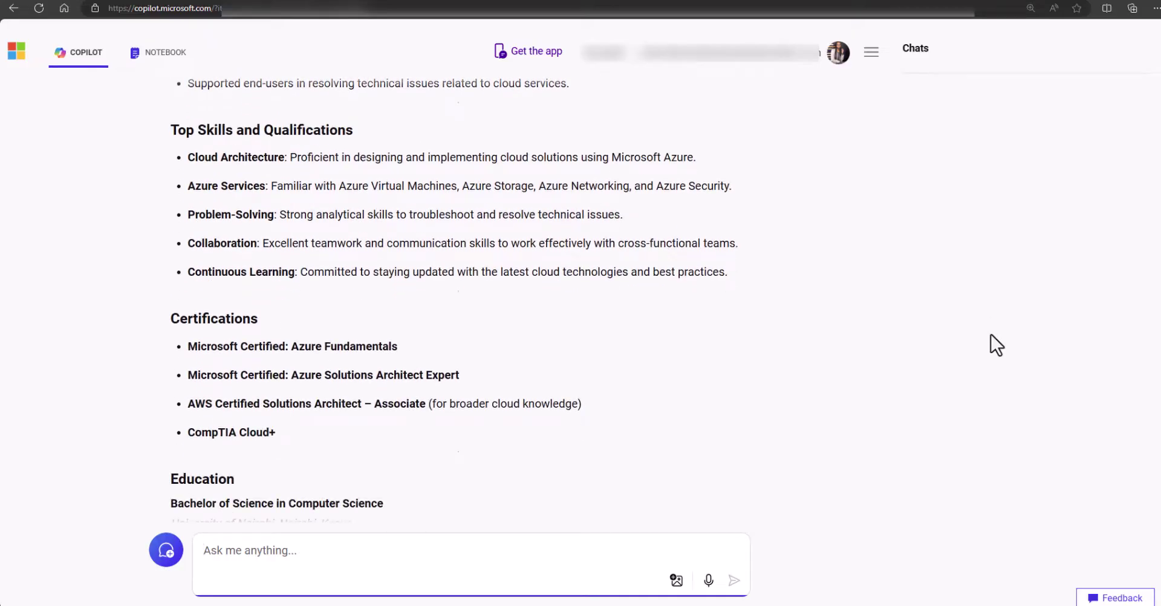
{"action": "scroll", "coordinate": [991, 336], "scroll_direction": "down", "scroll_amount": 5}
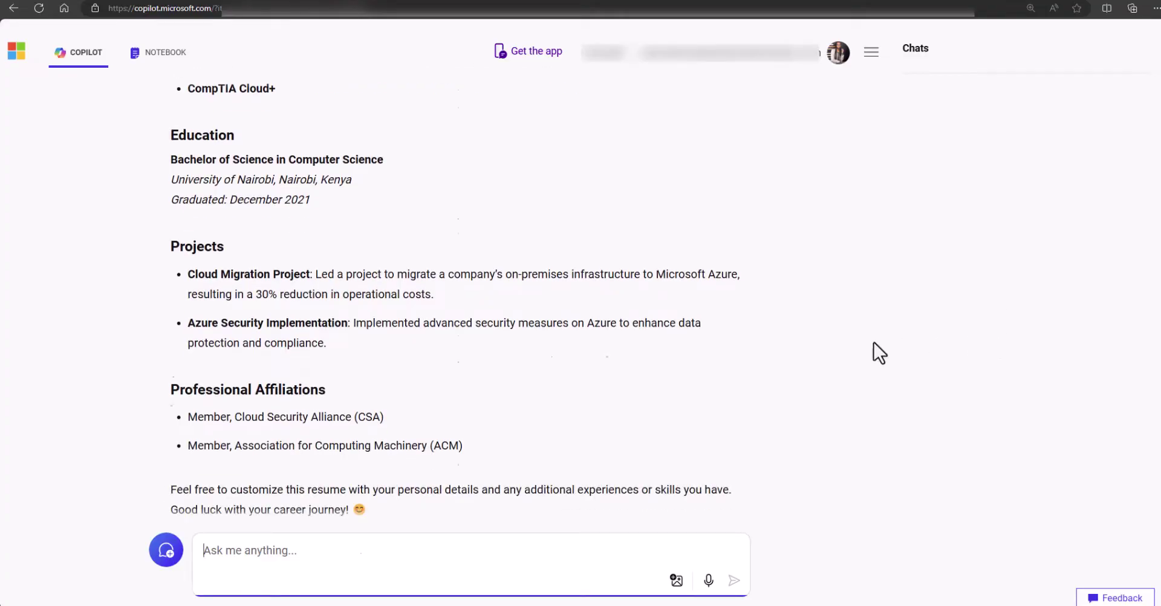
Export the generated resume as a Word document and open it for editing.
{"action": "left_click", "coordinate": [251, 440]}
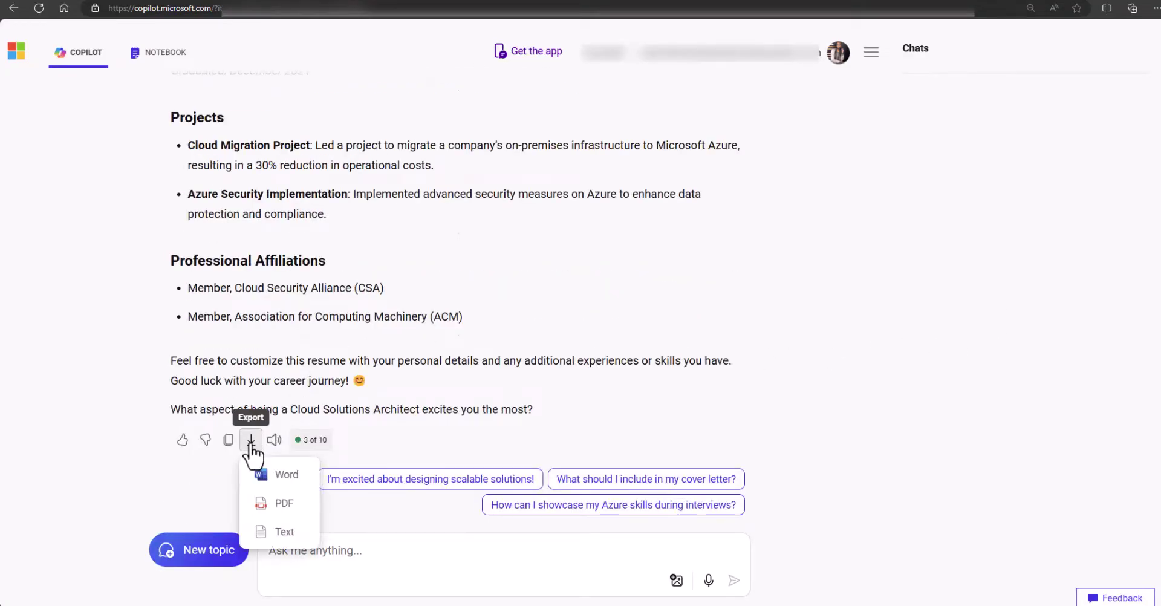
{"action": "left_click", "coordinate": [298, 478]}
{"action": "left_click", "coordinate": [553, 176]}
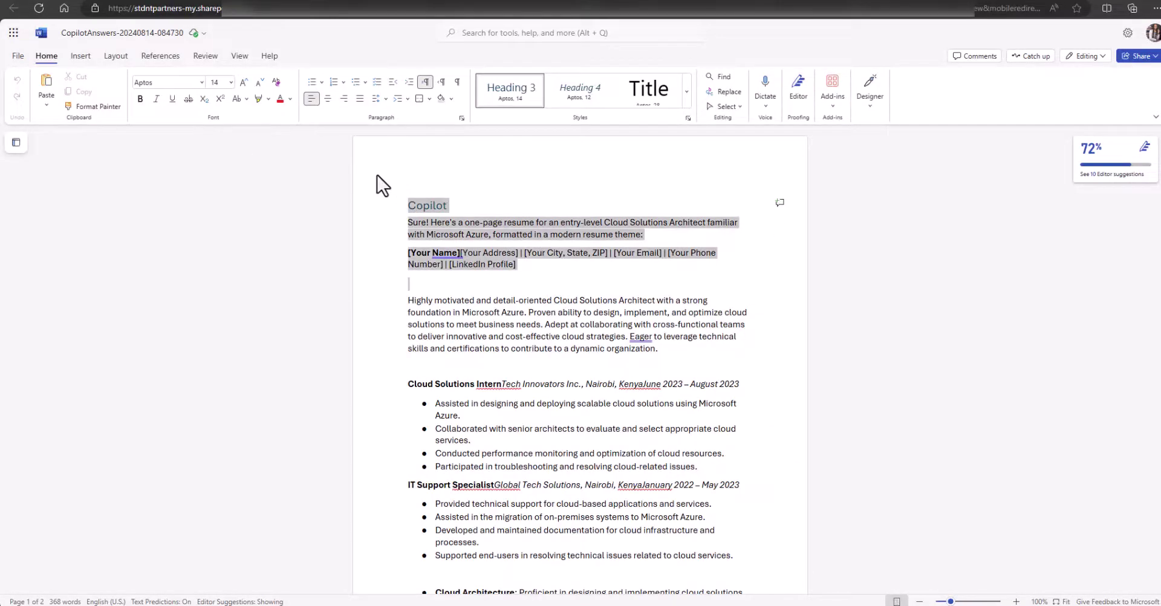
Format the resume by splitting employers from job titles, spacing the dates across the line and justifying the Executive Professional Summary paragraph.
{"action": "key", "text": "Return"}
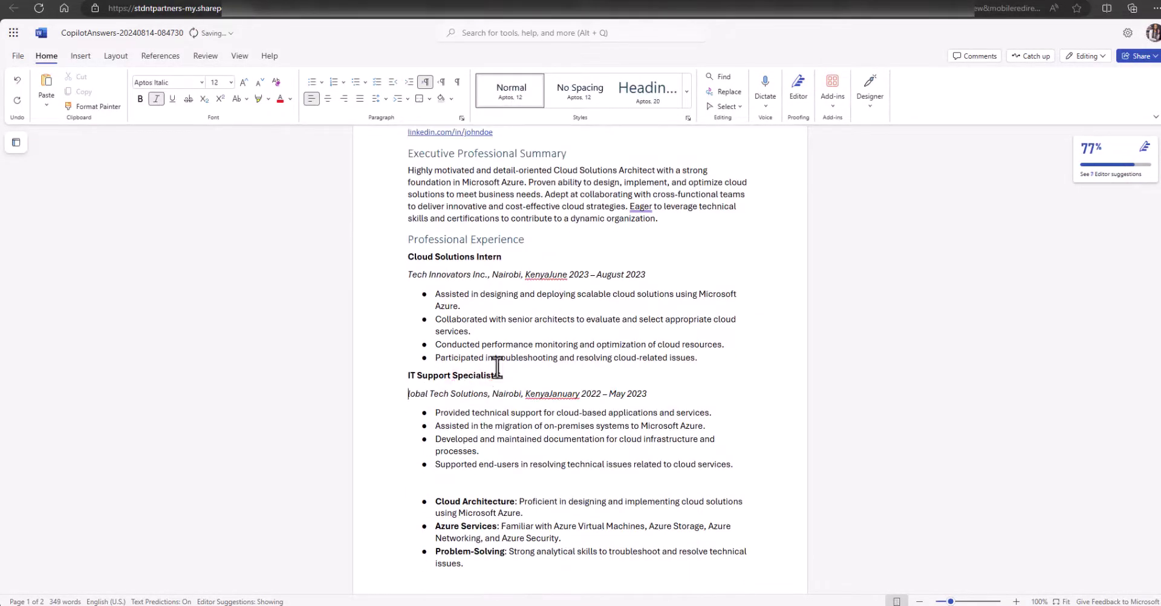
{"action": "key", "text": "Tab"}
{"action": "scroll", "coordinate": [581, 302], "scroll_direction": "up", "scroll_amount": 3}
{"action": "left_click", "coordinate": [359, 98]}
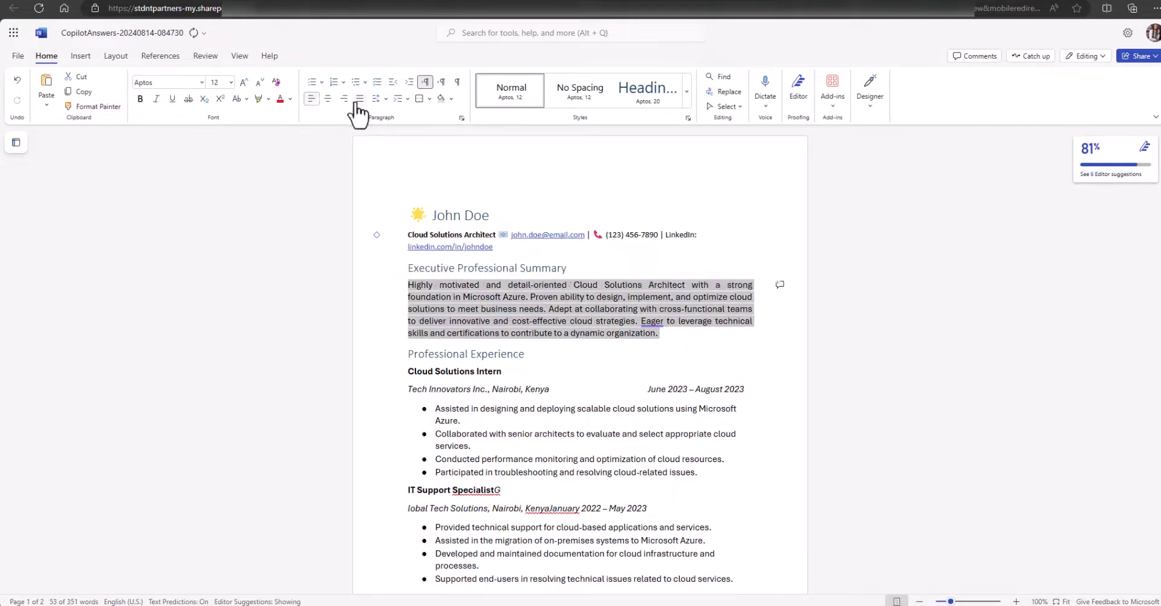
{"action": "scroll", "coordinate": [532, 331], "scroll_direction": "down", "scroll_amount": 10}
{"action": "scroll", "coordinate": [878, 265], "scroll_direction": "up", "scroll_amount": 15}
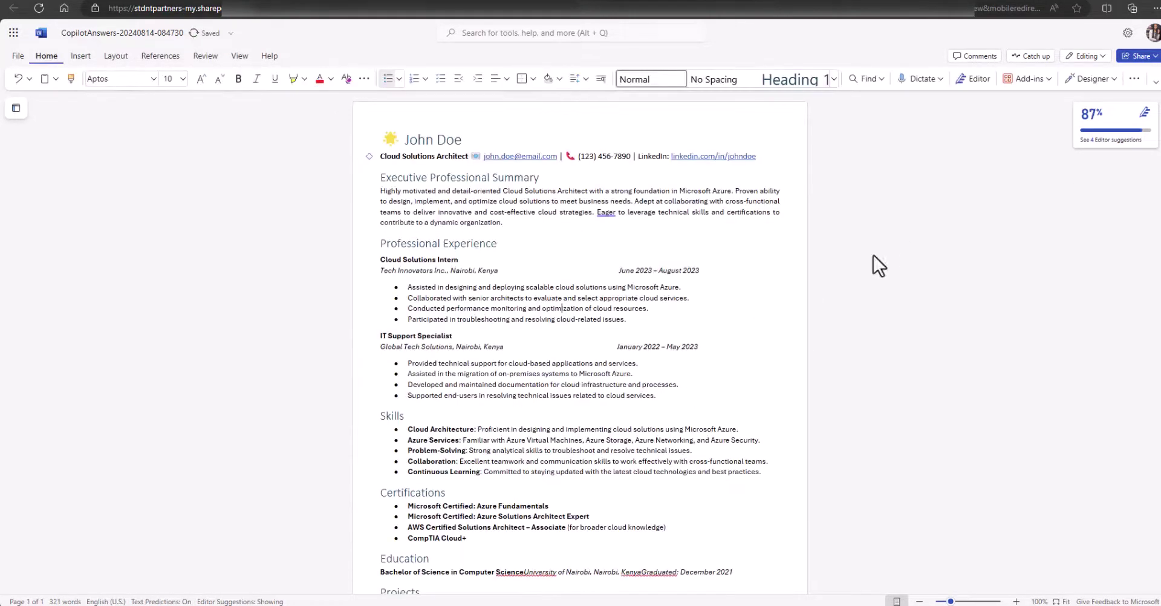
{"action": "scroll", "coordinate": [676, 268], "scroll_direction": "down", "scroll_amount": 2}
{"action": "scroll", "coordinate": [676, 268], "scroll_direction": "up", "scroll_amount": 3}
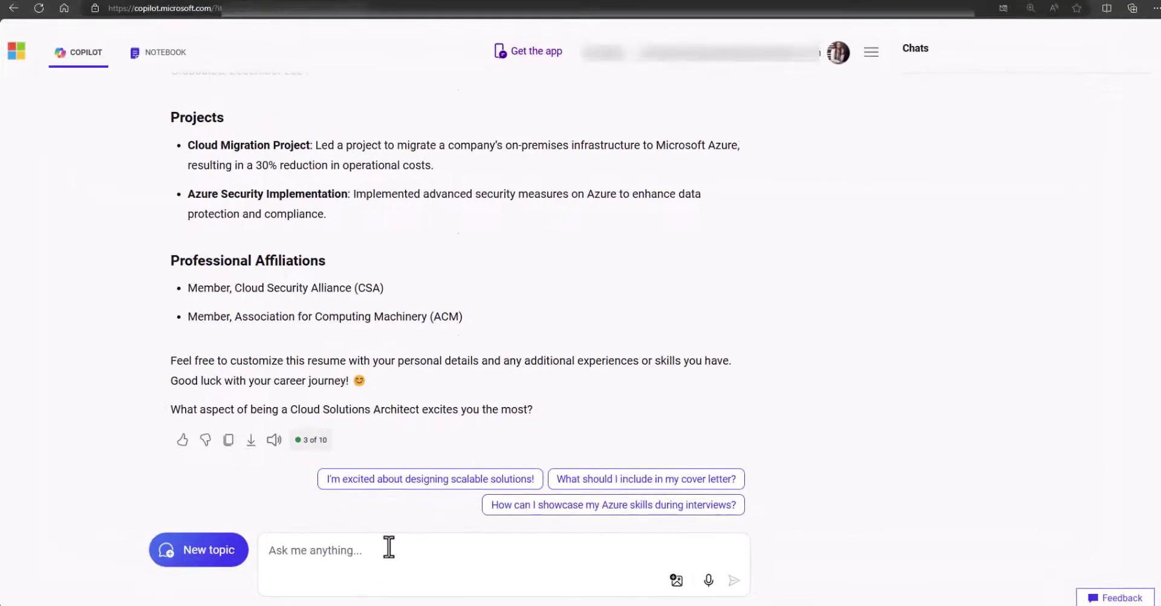
Back in Copilot, request a 6-month study roadmap based on the resume, with early-morning study, evening-jog audiobooks, weekly schedules, study materials and monthly assessments.
{"action": "left_click", "coordinate": [389, 547]}
{"action": "type", "text": "Based on the resume above, create a comprehensive study roadmap for me to ensure that I learn all the required skills and pursue the necessary qualifications to succeed as a [Cloud Solutions Architect] upon my graduation from college. Consider the following factors: I have [6 months] left in school before graduation. I study best [early in the morning] and I enjoy [listening to audiobooks on my evening jog]. The roadmap should include: Clear goals such as mastering a topic or passing a certification, Timelines: Weekly schedules with specific milestones, Study Materials: Learning paths, modules, and certifications from Microsoft Learn, books, online videos, and articles, Recommended Study Methods: Diverse methods tailored to my preferences, Tools and Monthly Assessments: challenge projects for me to complete as part of Beginner, Intermediate, and Advanced assessment to track progress and adjust the plan as needed. Give short responses."}
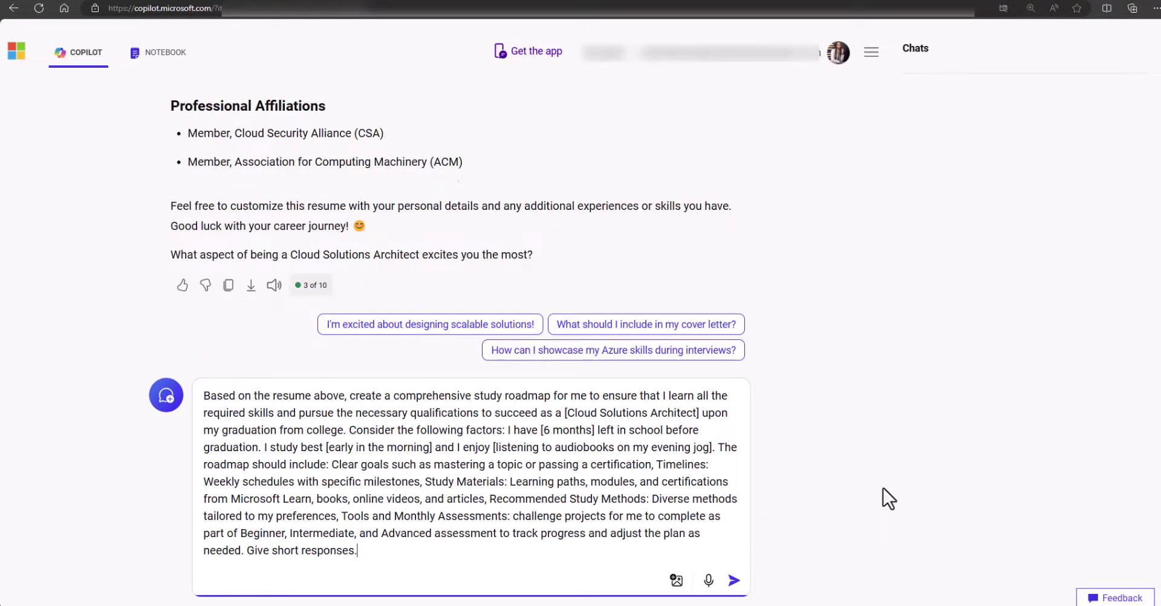
{"action": "key", "text": "ctrl+plus"}
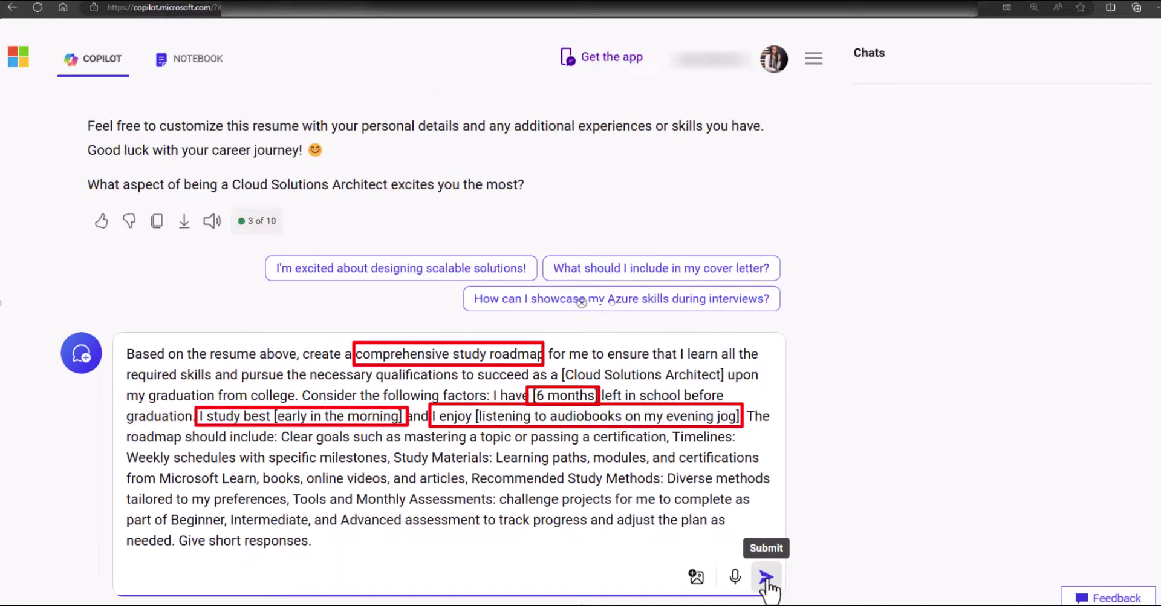
{"action": "left_click", "coordinate": [764, 580]}
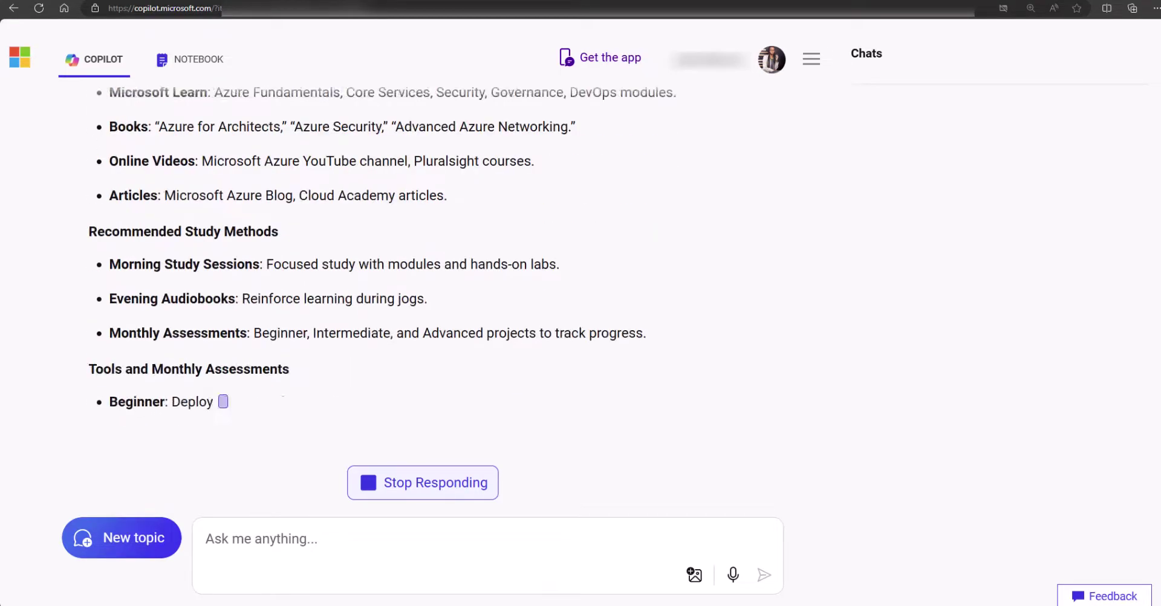
Ask Copilot to rewrite the study roadmap as a table.
{"action": "left_click", "coordinate": [440, 538]}
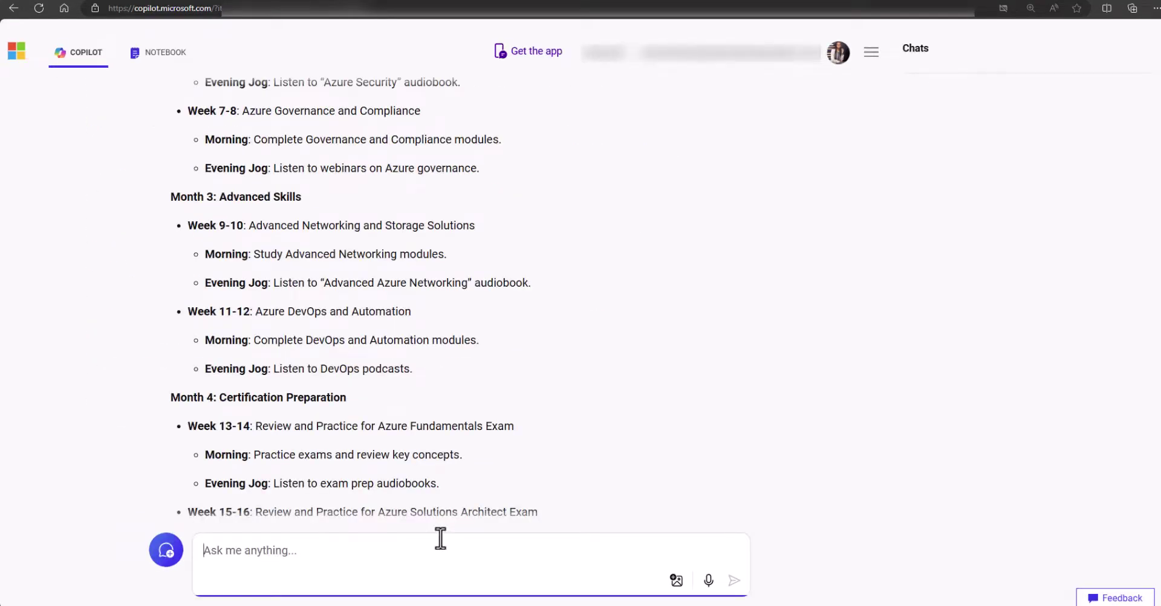
{"action": "type", "text": "Rewr"}
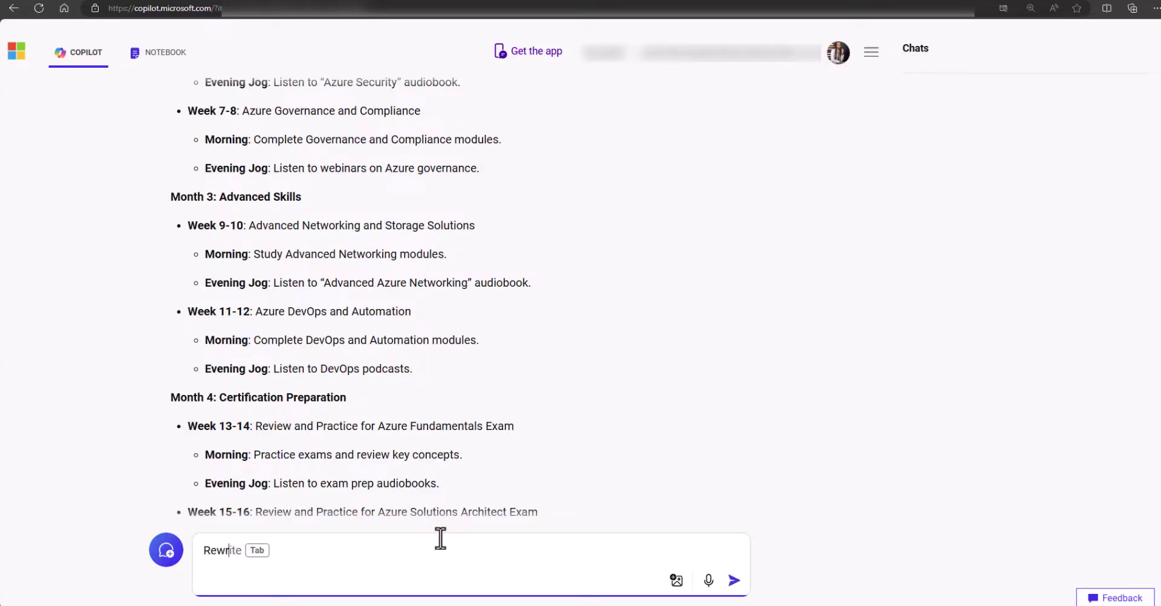
{"action": "type", "text": "ite the roadmap in ta"}
{"action": "key", "text": "Tab"}
{"action": "key", "text": "Return"}
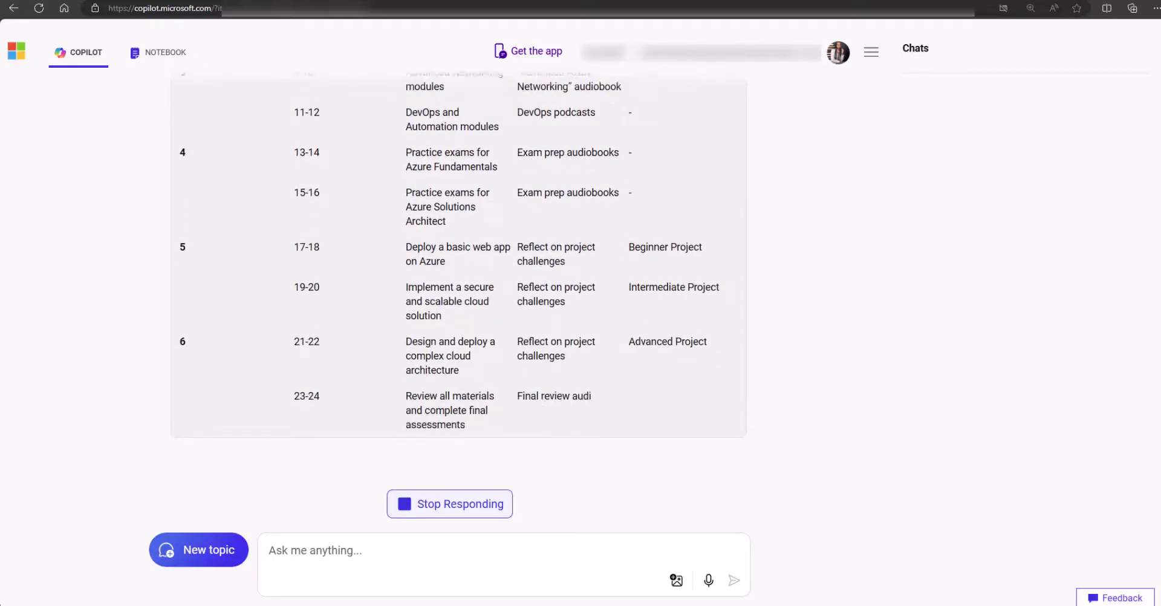
Review the study roadmap table across all six months, including the morning study, evening jog and assessment columns.
{"action": "scroll", "coordinate": [844, 411], "scroll_direction": "up", "scroll_amount": 2}
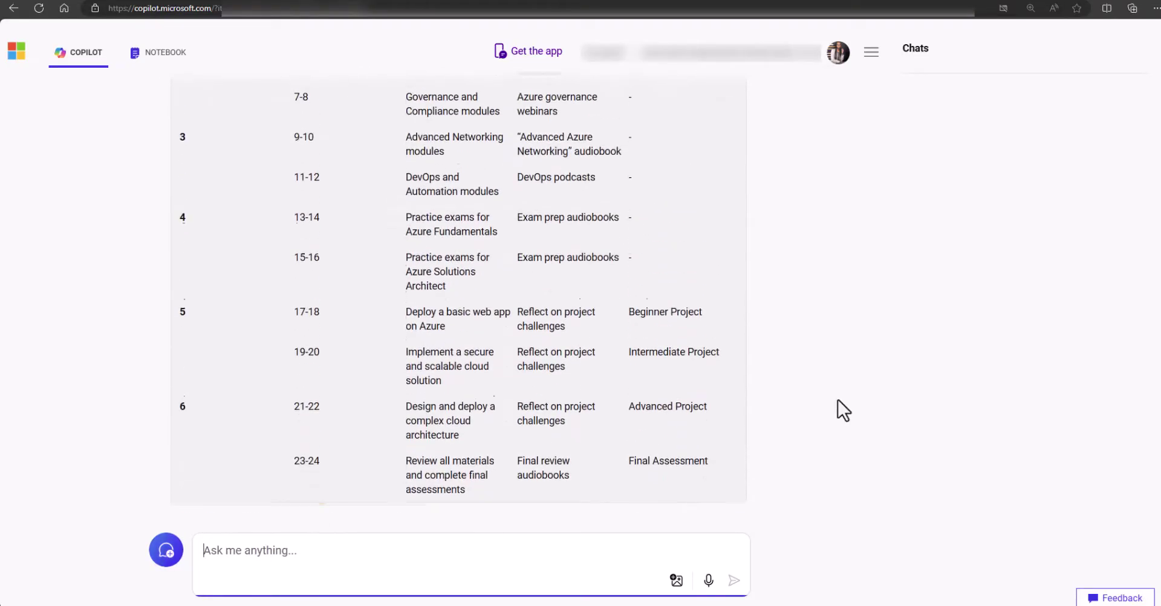
{"action": "scroll", "coordinate": [839, 401], "scroll_direction": "up", "scroll_amount": 3}
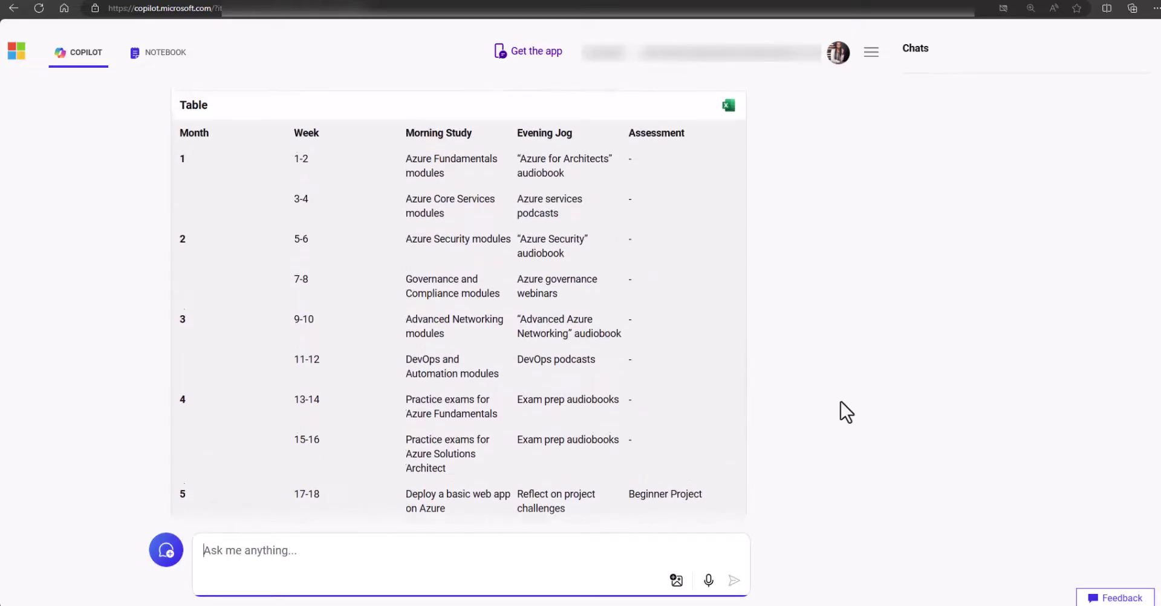
{"action": "scroll", "coordinate": [846, 411], "scroll_direction": "up", "scroll_amount": 1}
{"action": "scroll", "coordinate": [840, 402], "scroll_direction": "down", "scroll_amount": 1}
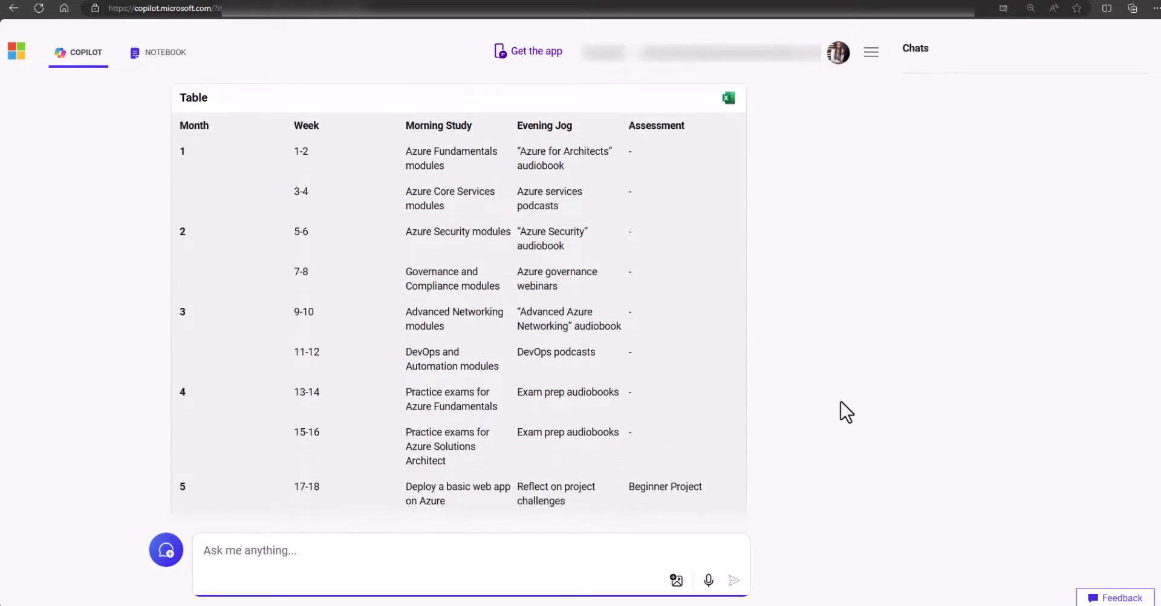
{"action": "scroll", "coordinate": [840, 402], "scroll_direction": "down", "scroll_amount": 6}
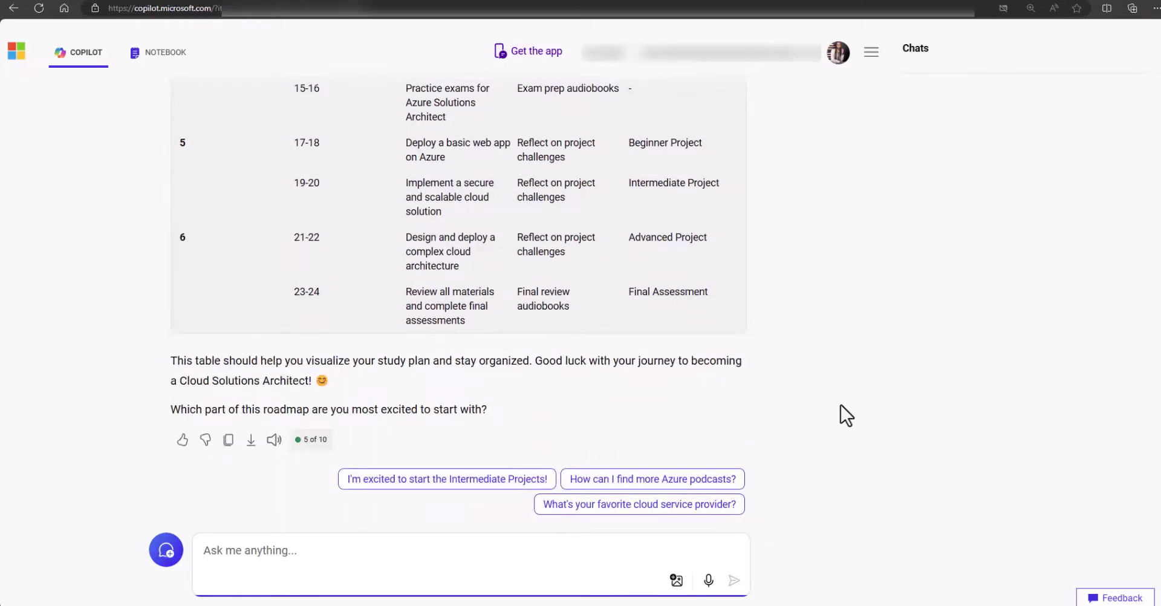
{"action": "scroll", "coordinate": [840, 406], "scroll_direction": "up", "scroll_amount": 7}
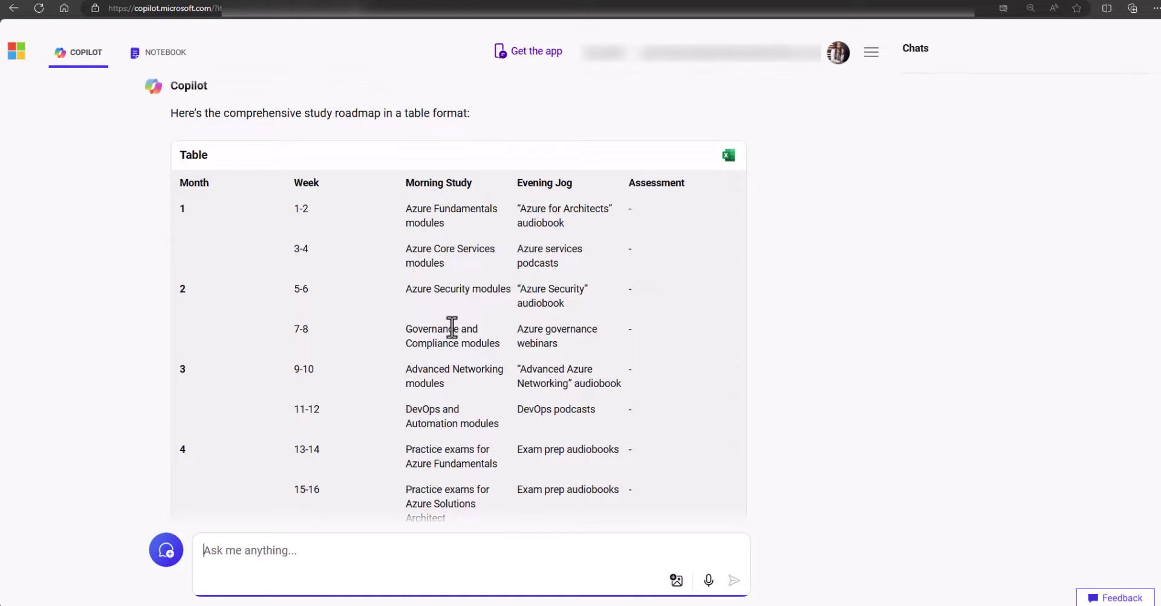
{"action": "scroll", "coordinate": [808, 237], "scroll_direction": "down", "scroll_amount": 1}
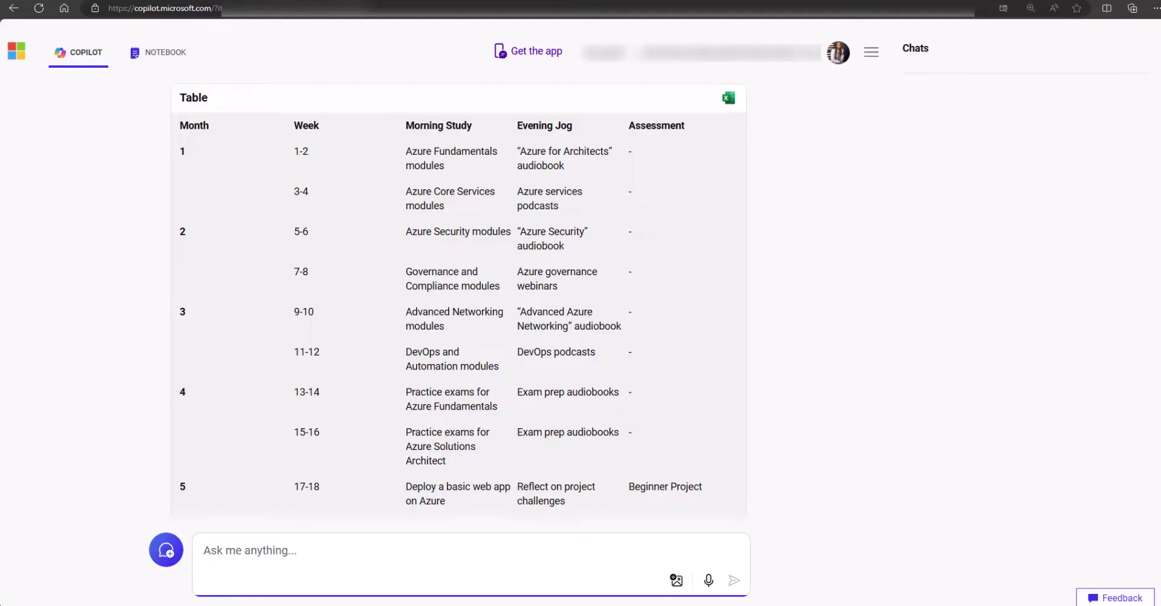
Export the study roadmap table to Excel.
{"action": "scroll", "coordinate": [974, 293], "scroll_direction": "down", "scroll_amount": 1}
{"action": "scroll", "coordinate": [809, 194], "scroll_direction": "up", "scroll_amount": 2}
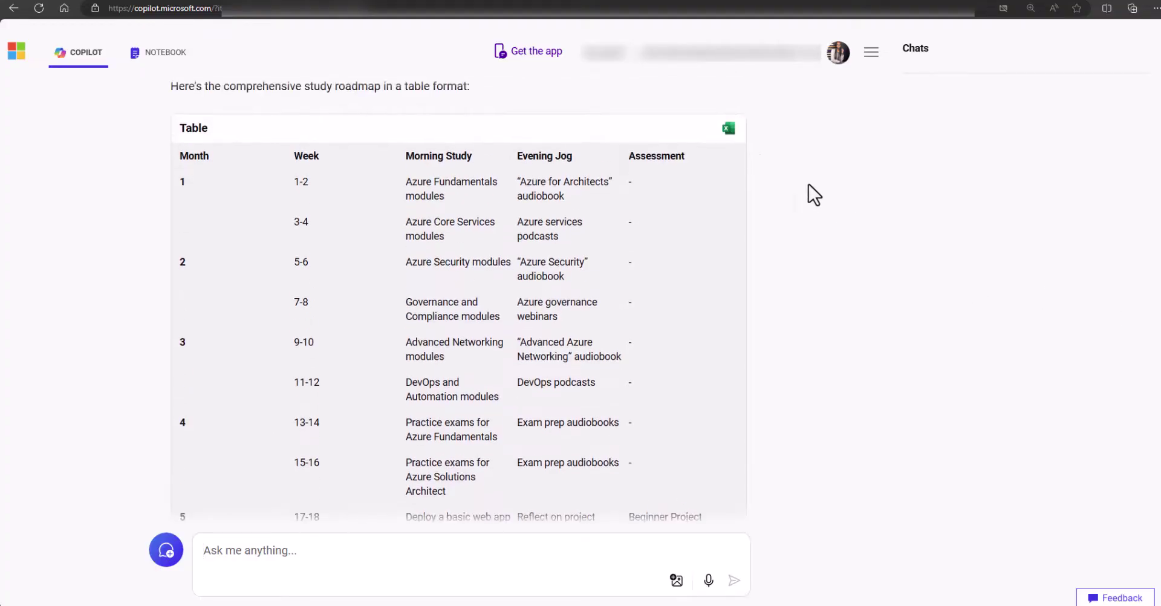
{"action": "left_click", "coordinate": [733, 138]}
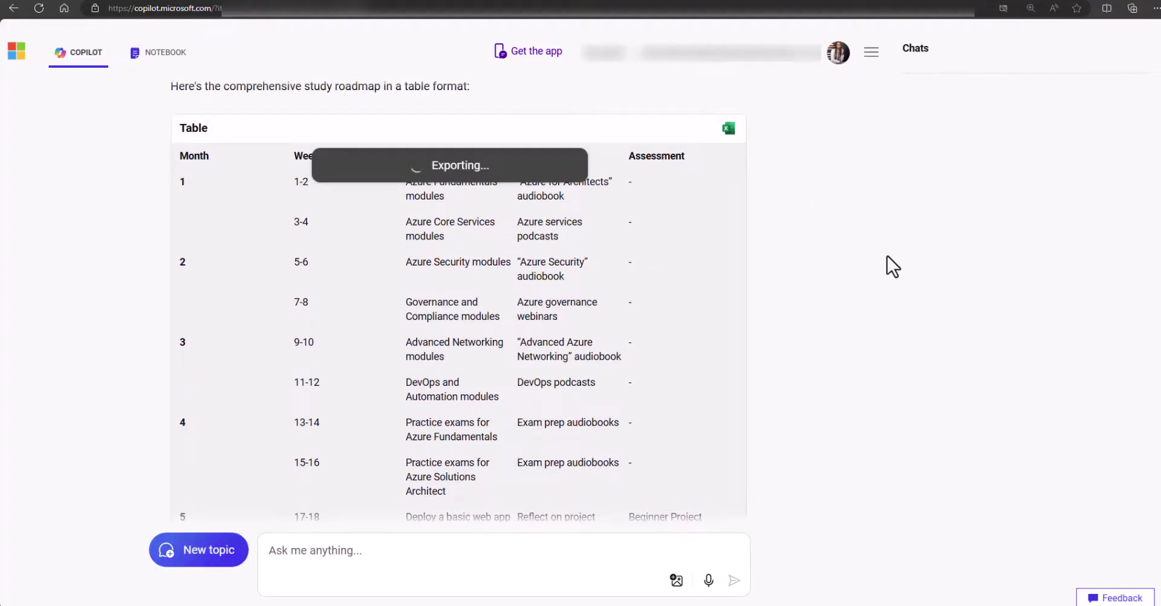
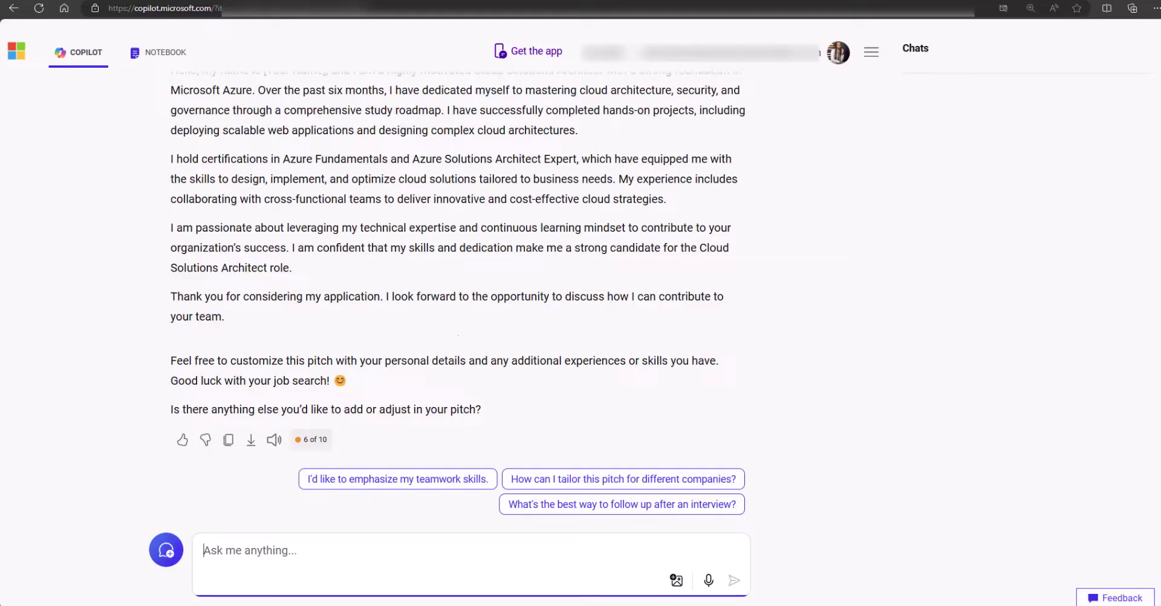
Switch to the whiteboard and handwrite "Mock Interview" below "Elevator Pitch".
{"action": "scroll", "coordinate": [791, 395], "scroll_direction": "up", "scroll_amount": 1}
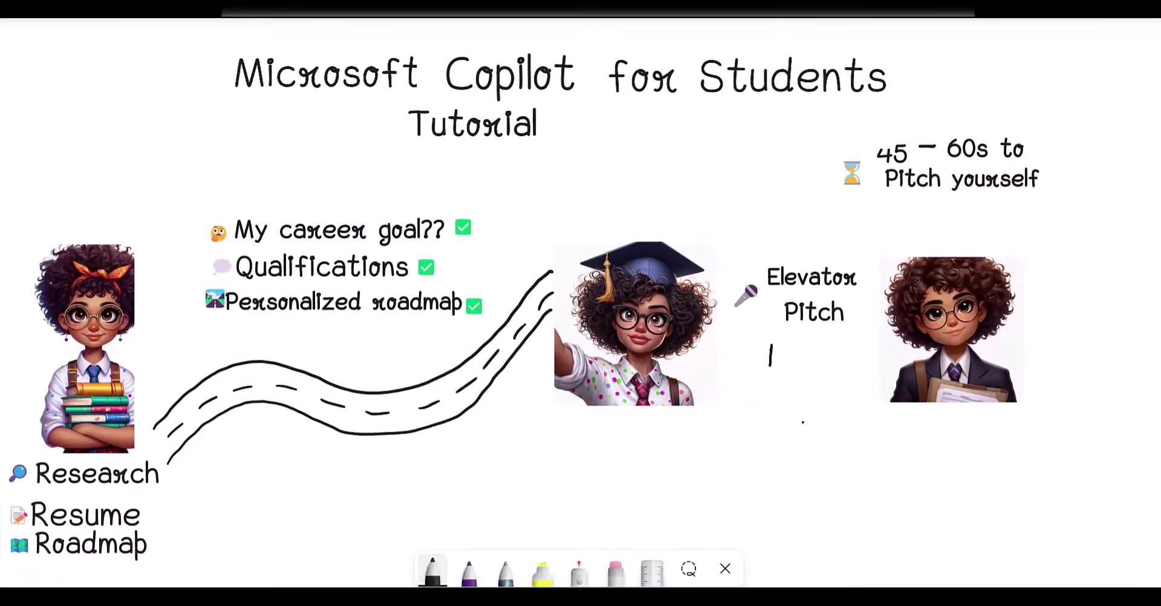
{"action": "mouse_move", "coordinate": [772, 344]}
{"action": "left_mouse_down"}
{"action": "mouse_move", "coordinate": [791, 366]}
{"action": "mouse_move", "coordinate": [802, 350]}
{"action": "mouse_move", "coordinate": [842, 366]}
{"action": "left_mouse_up"}
{"action": "mouse_move", "coordinate": [774, 376]}
{"action": "left_mouse_down"}
{"action": "mouse_move", "coordinate": [775, 401]}
{"action": "mouse_move", "coordinate": [793, 398]}
{"action": "left_mouse_up"}
{"action": "mouse_move", "coordinate": [800, 373]}
{"action": "left_mouse_down"}
{"action": "mouse_move", "coordinate": [806, 398]}
{"action": "mouse_move", "coordinate": [826, 399]}
{"action": "mouse_move", "coordinate": [845, 377]}
{"action": "mouse_move", "coordinate": [849, 393]}
{"action": "mouse_move", "coordinate": [851, 371]}
{"action": "mouse_move", "coordinate": [866, 392]}
{"action": "mouse_move", "coordinate": [879, 378]}
{"action": "left_mouse_up"}
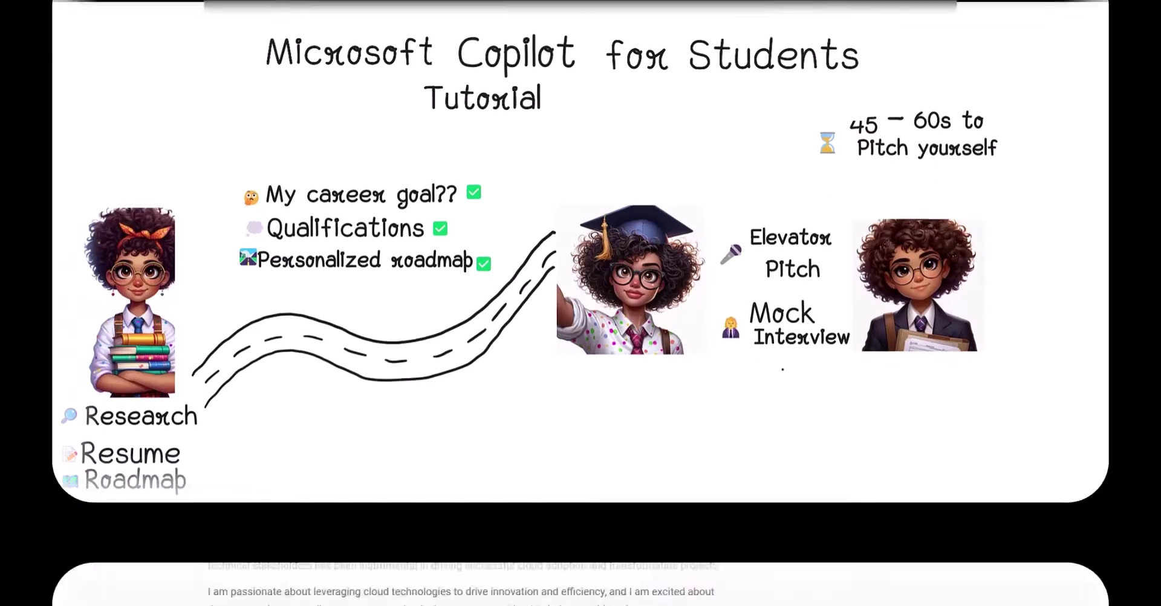
Prompt Copilot to act as an interviewer for an entry-level [Cloud Solutions Architect] role, asking one question at a time and giving short bullet-point feedback.
{"action": "type", "text": "You are an Interviewer dedicated to helping candidates prepare for job interviews for the role of a [Cloud Solutions Architect]. Your role involves asking a relevant sample interview question. Start by introducing yourself as an Interviewer who is here to help them succeed in their interviewing. Ask clear and relevant interview question tailored to a [Cloud Solutions Architect] role (Entry level), one at a time, and wait for the interviewee to respond before continuing. After the response is provided, reply with short bullet point feedback on their answers and how they can improve."}
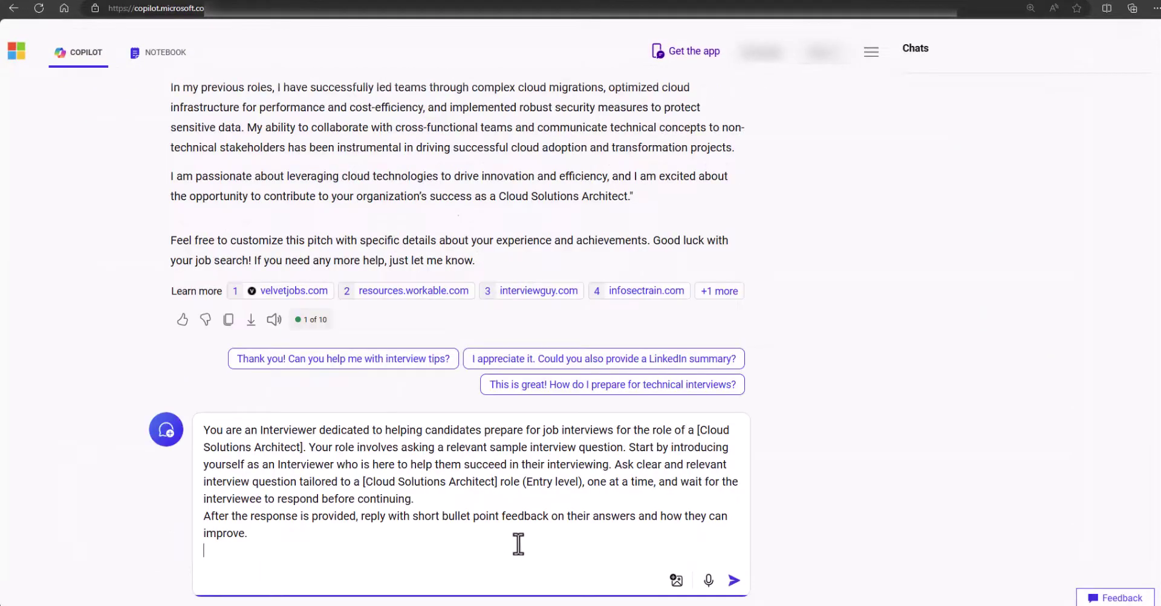
{"action": "key", "text": "BackSpace"}
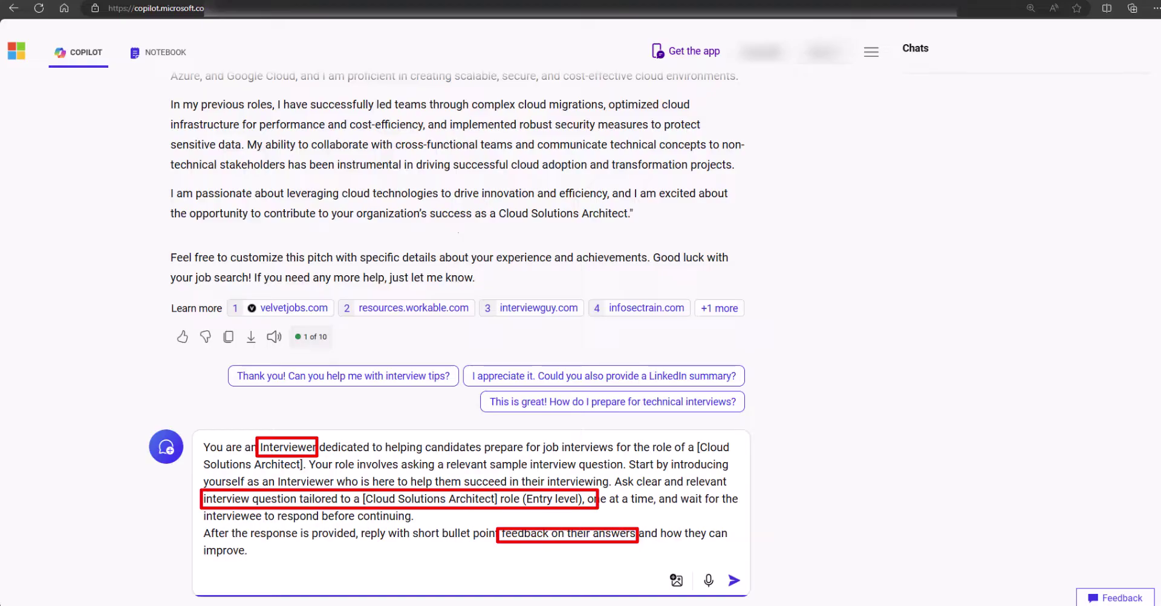
{"action": "left_click", "coordinate": [733, 580]}
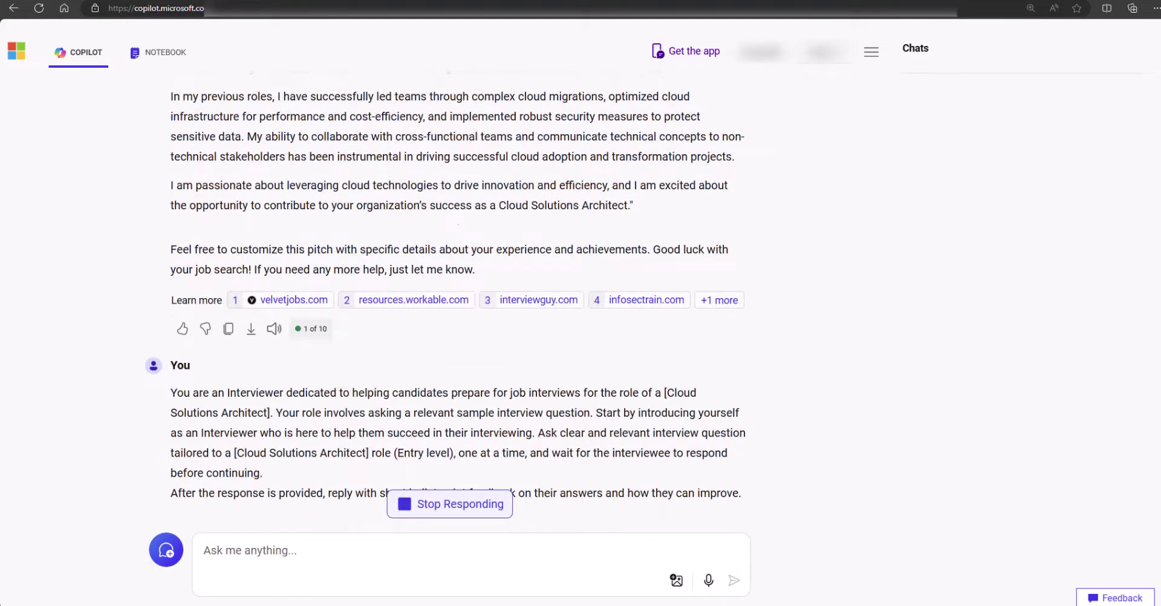
Answer the interview question with definitions of IaaS, PaaS and SaaS comparing user control and provider responsibilities, and review the feedback.
{"action": "key", "text": "ctrl+plus"}
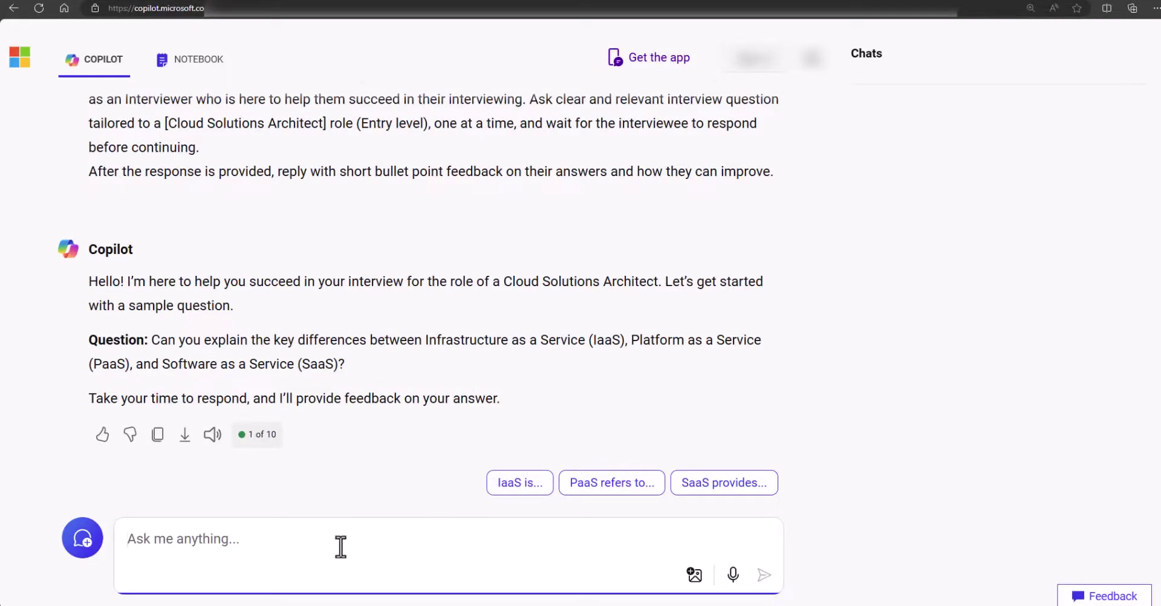
{"action": "type", "text": "Infrastructure as a Service (IaaS): Provides virtualized computing resources over the internet, such as virtual machines, storage, and networks.Users have the most control over the IT resources, including the operating system and applications.  Platform as a Service (PaaS): Provides a platform allowing developers to build, deploy, and manage applications without dealing with underlying infrastructure. Users focus on application development and management, while the provider manages servers, storage, and networking.  Software as a Service (SaaS): Delivers software applications over the internet, accessible through web browsers or APIs. Users have minimal control, focusing on using the software, while the provider manages everything, including infrastructure and platform.  Each model offers different levels of control, flexibility, and management responsibilities, catering to various needs in cloud computing."}
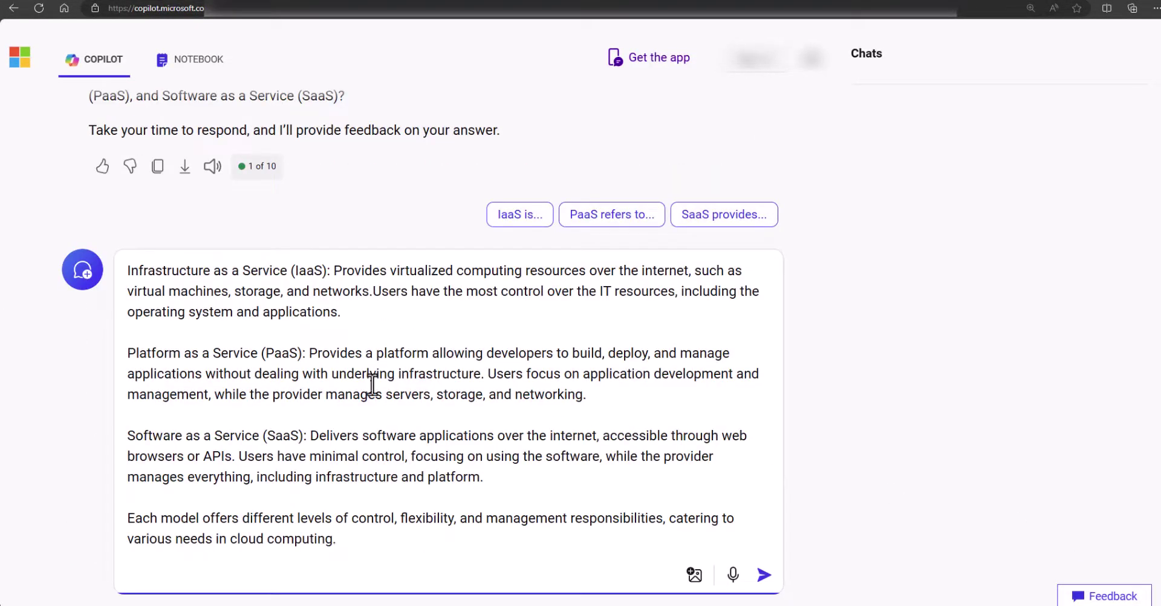
{"action": "left_click", "coordinate": [763, 576]}
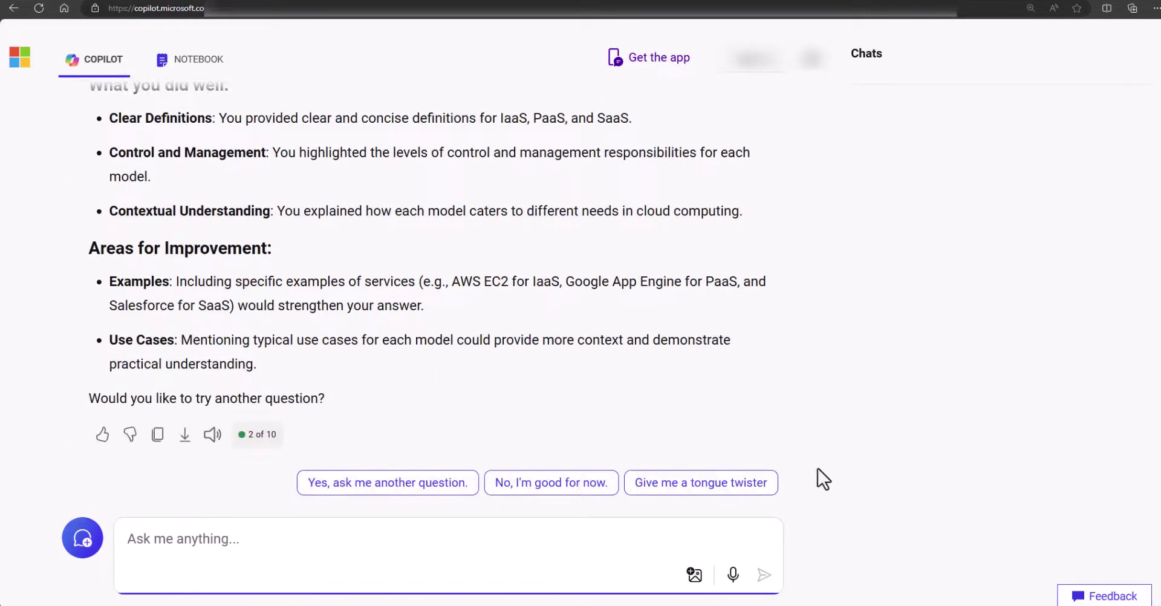
{"action": "scroll", "coordinate": [370, 300], "scroll_direction": "up", "scroll_amount": 1}
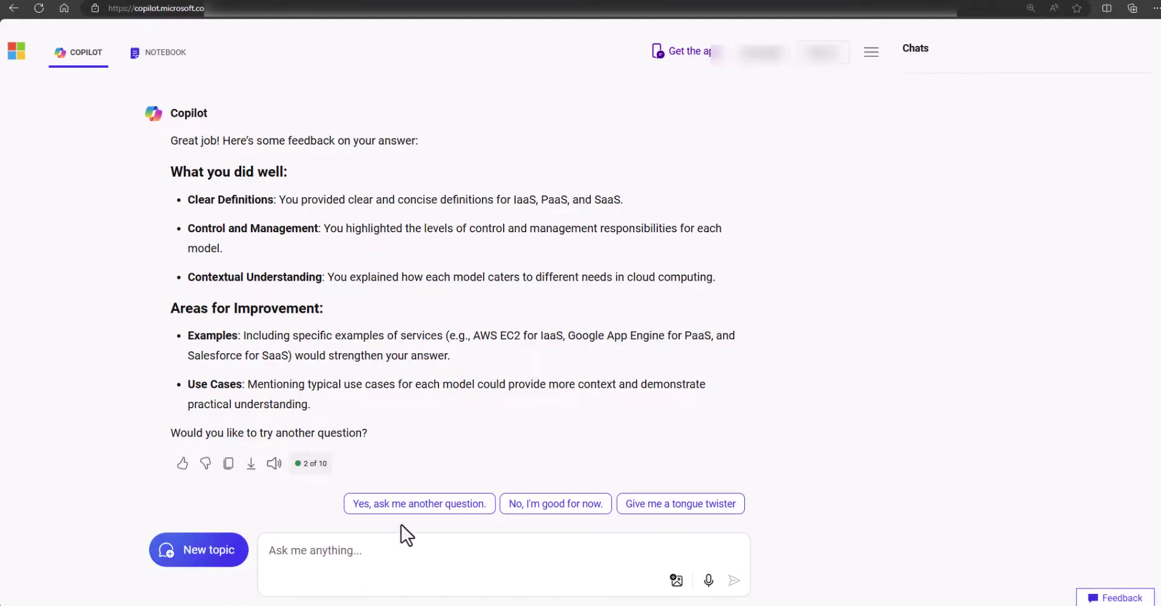
Request another interview question with the suggested reply and have it read aloud.
{"action": "left_click", "coordinate": [414, 503]}
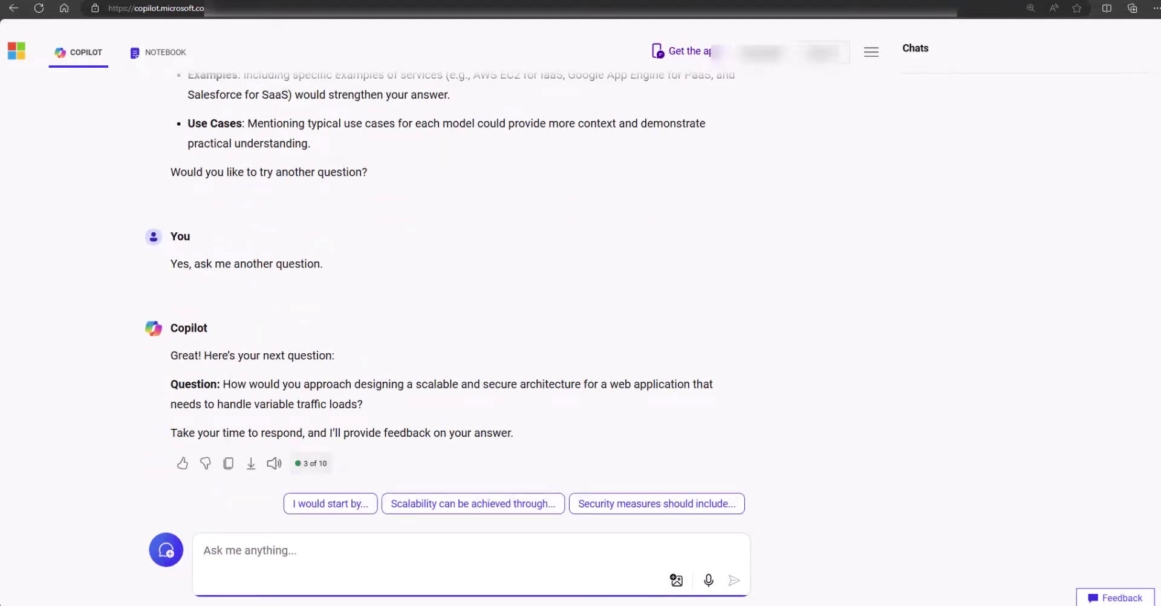
{"action": "left_click", "coordinate": [273, 463]}
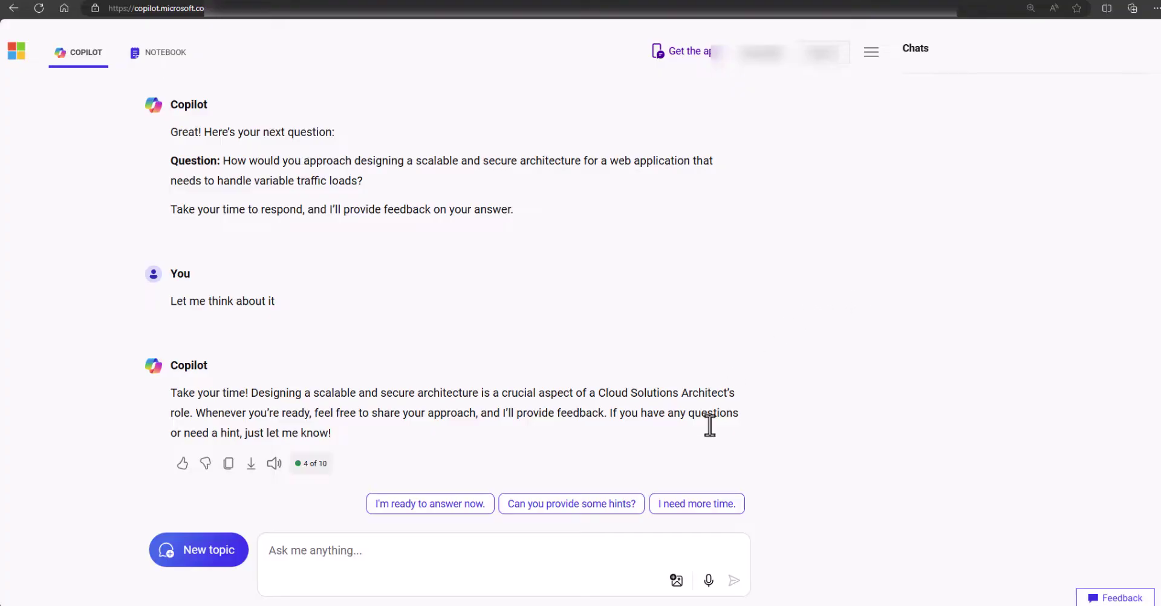
Use voice input to respond to the question about scalable, secure web application architecture, and review the feedback on strengths and areas for improvement.
{"action": "left_click", "coordinate": [707, 582]}
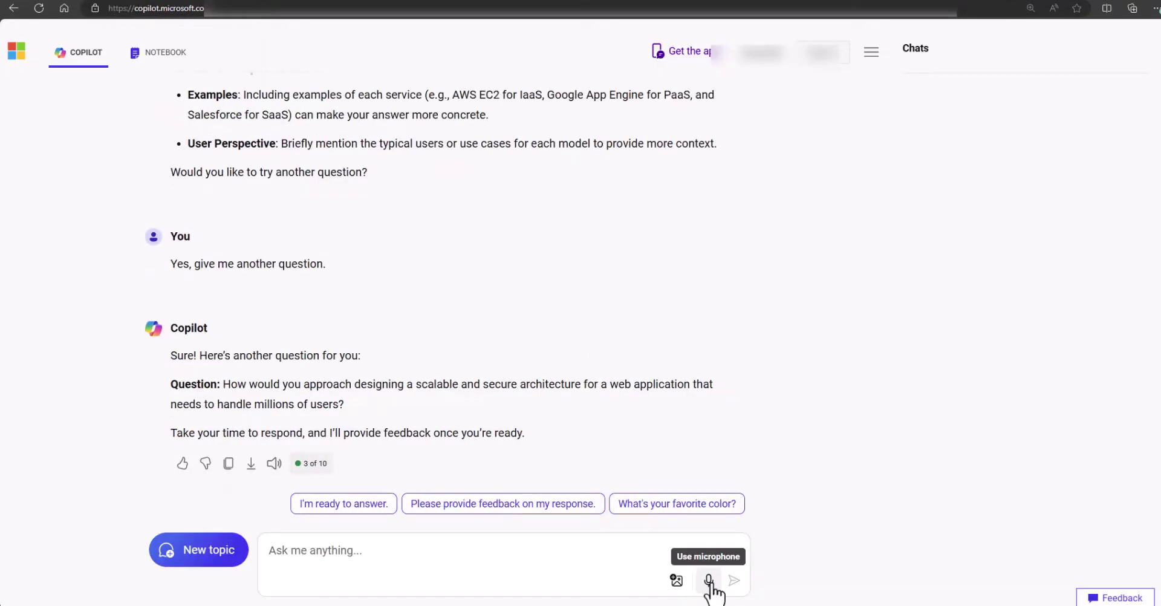
{"action": "left_click", "coordinate": [708, 582]}
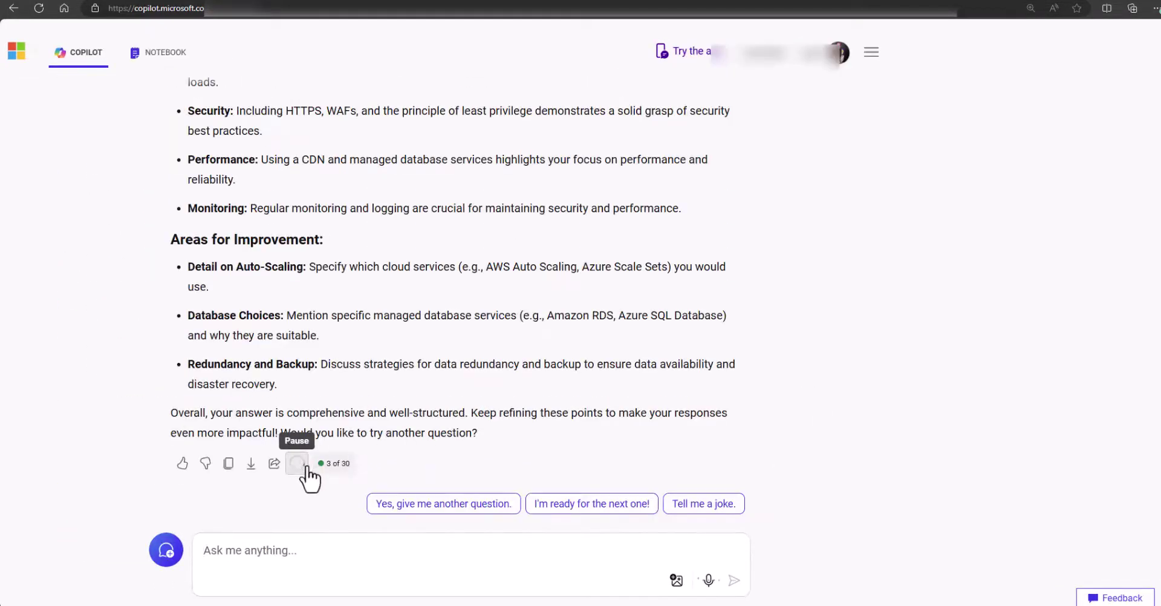
{"action": "scroll", "coordinate": [833, 442], "scroll_direction": "up", "scroll_amount": 2}
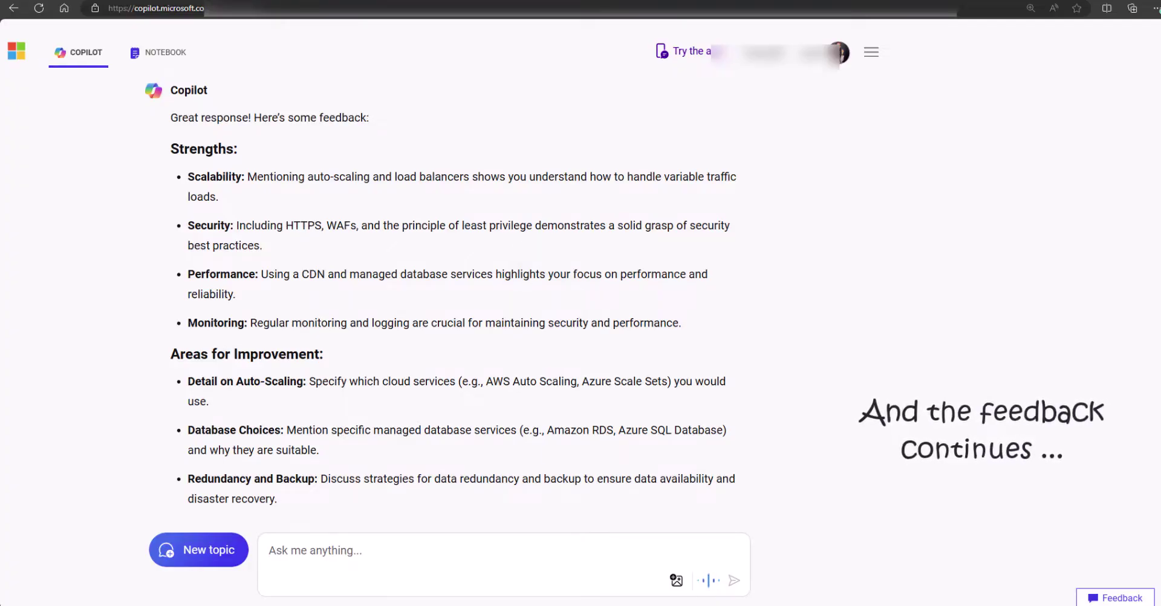
{"action": "scroll", "coordinate": [759, 268], "scroll_direction": "down", "scroll_amount": 2}
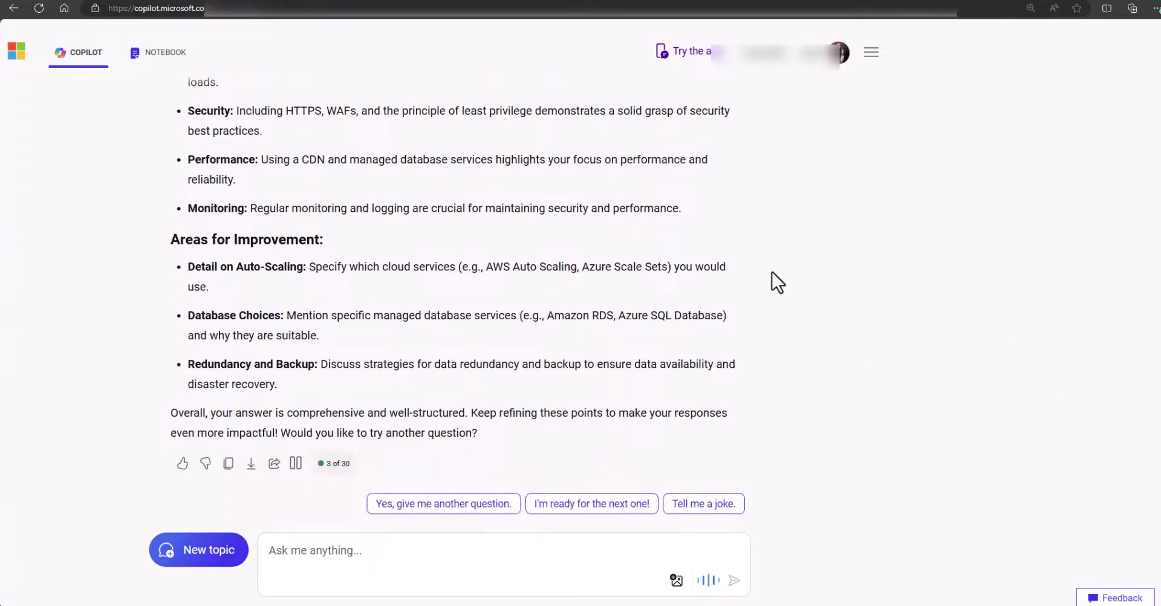